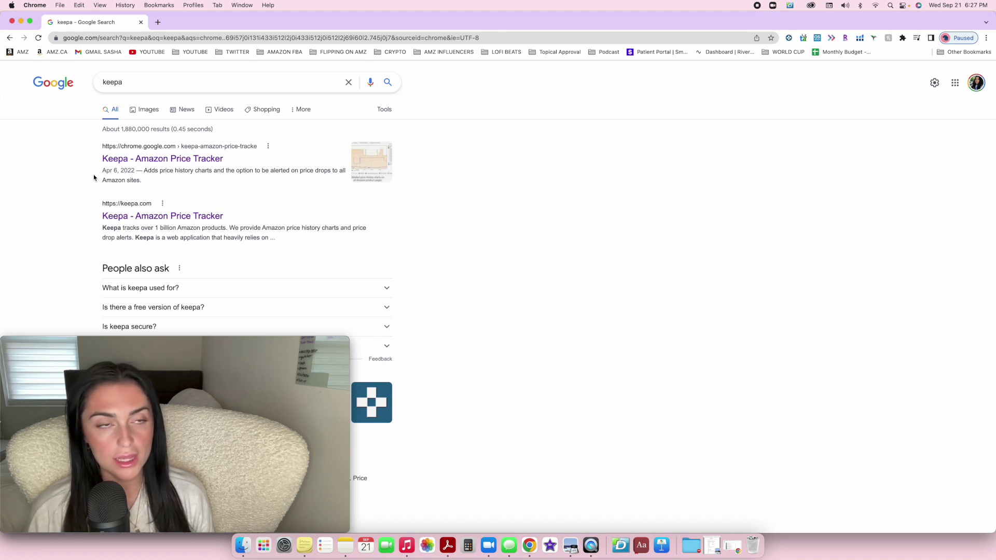
- Open the 'Keepa - Amazon Price Tracker' result for keepa.com from the Google keepa results
click(129, 83)
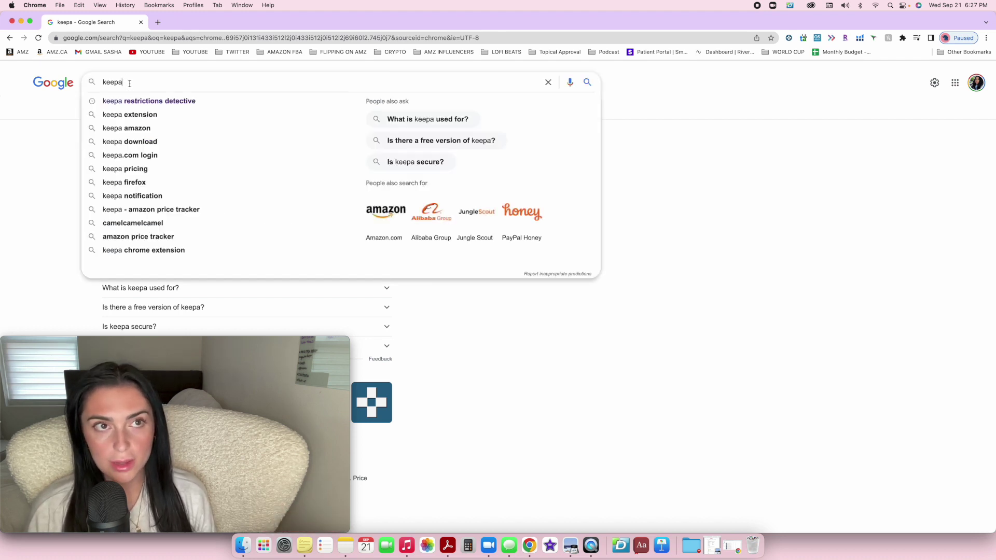
key(Escape)
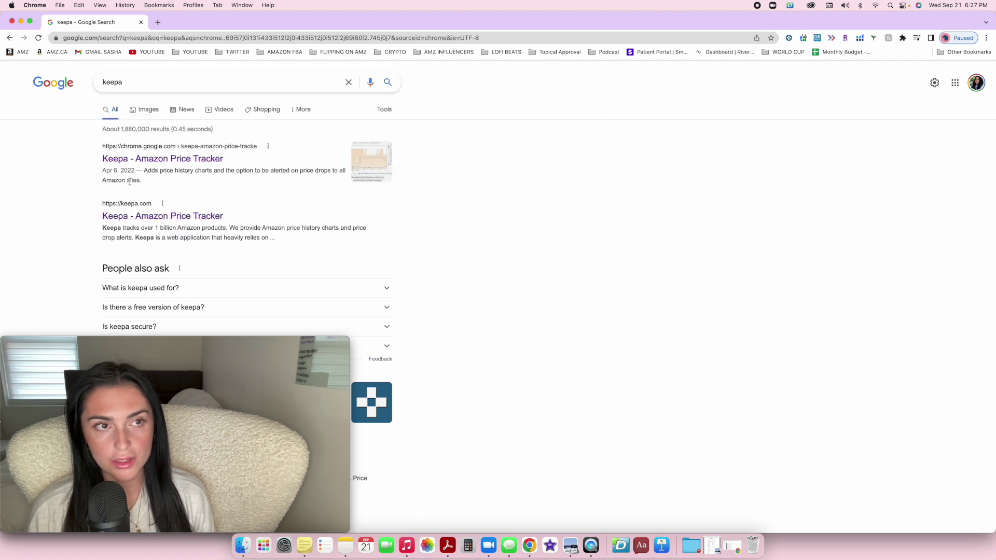
click(182, 161)
drag(82, 287, 150, 262)
click(65, 291)
click(156, 275)
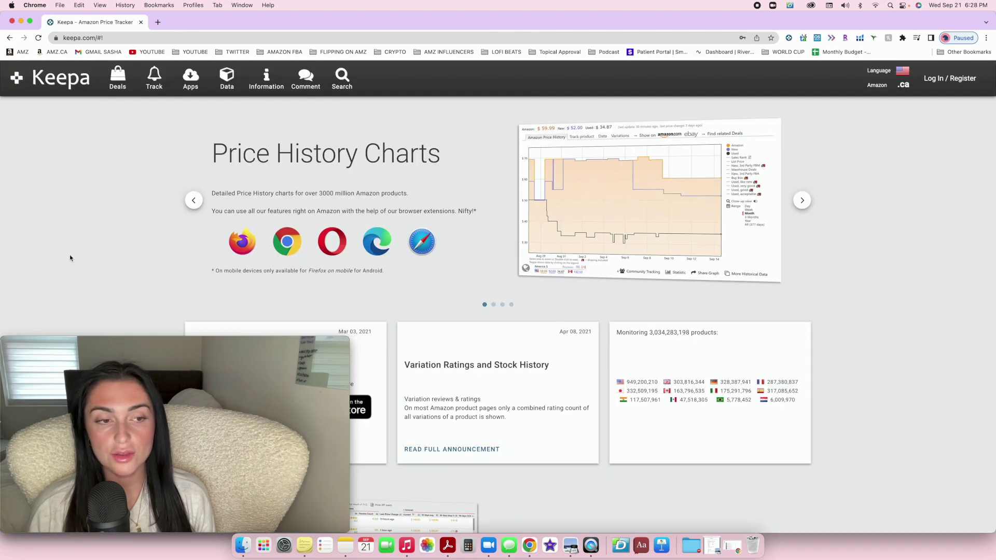
- Sign in to the Keepa account through the Log In / Register form
click(960, 80)
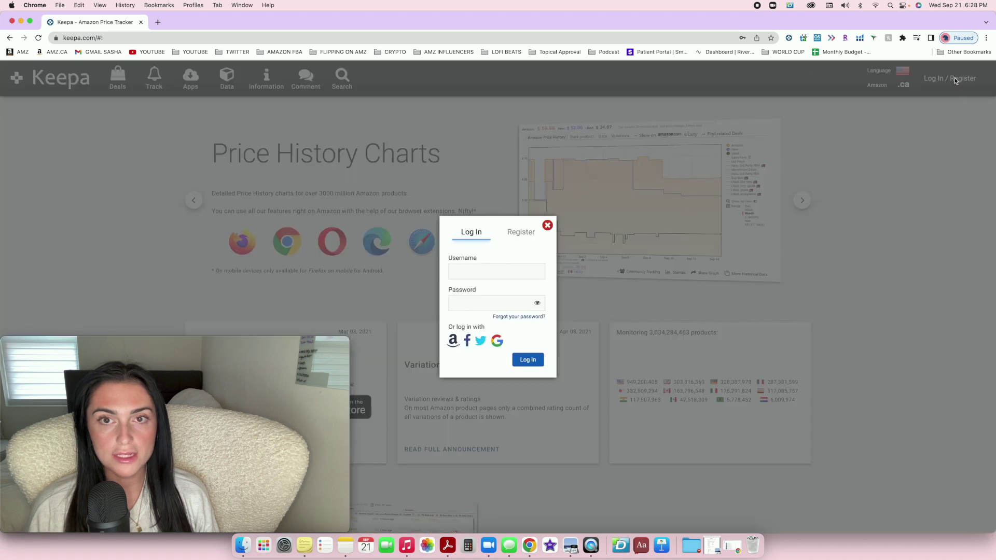
click(514, 241)
click(461, 275)
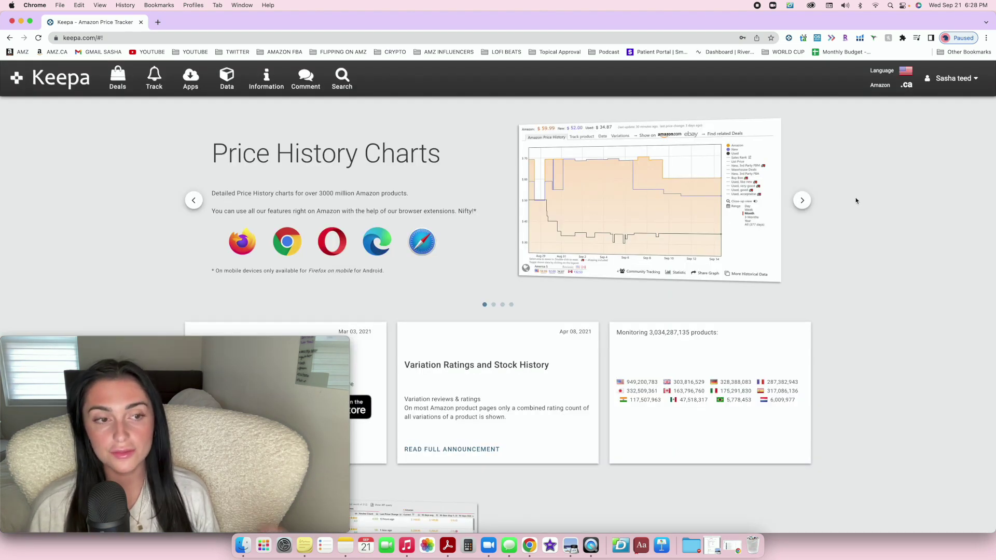
- Go to the account's Subscriptions settings from the account dropdown
click(971, 87)
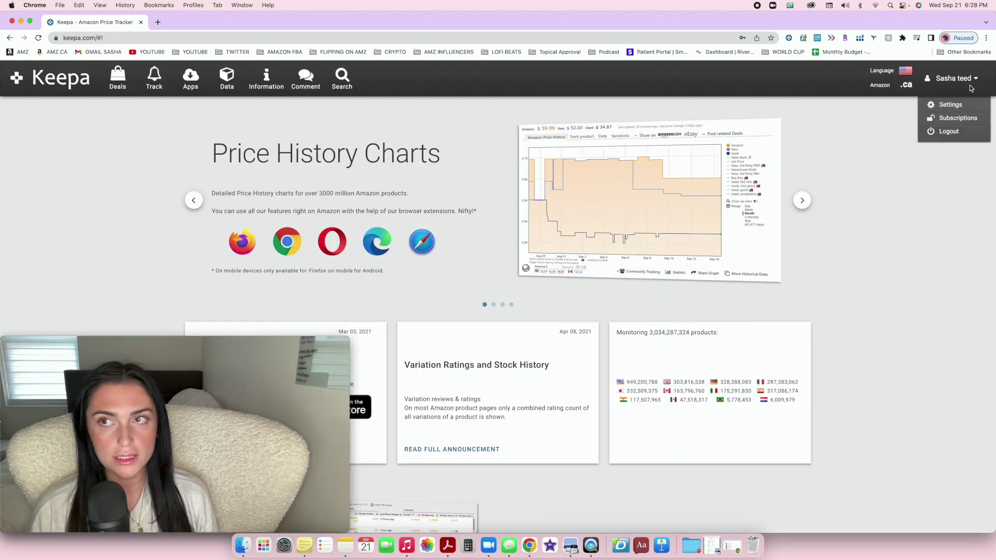
mouse_move(953, 82)
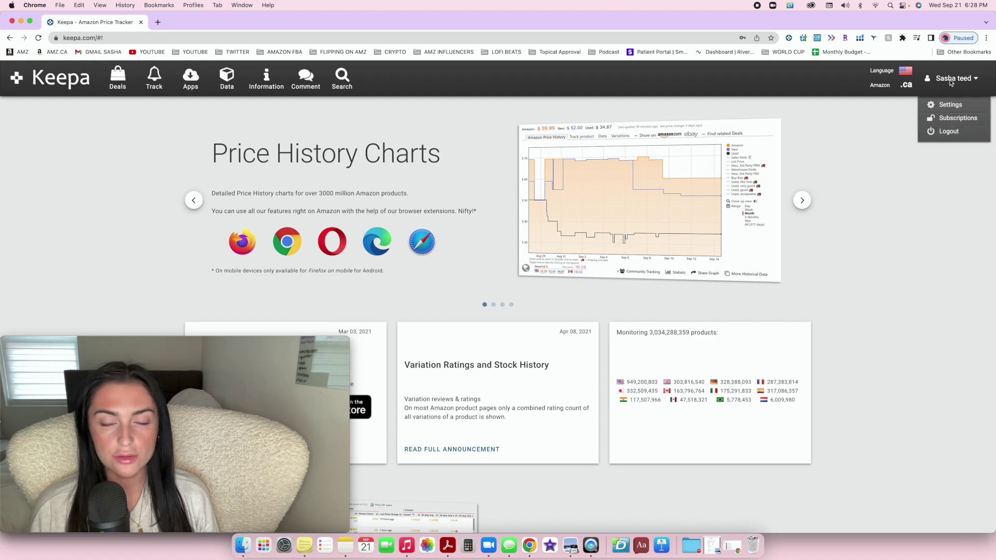
click(956, 119)
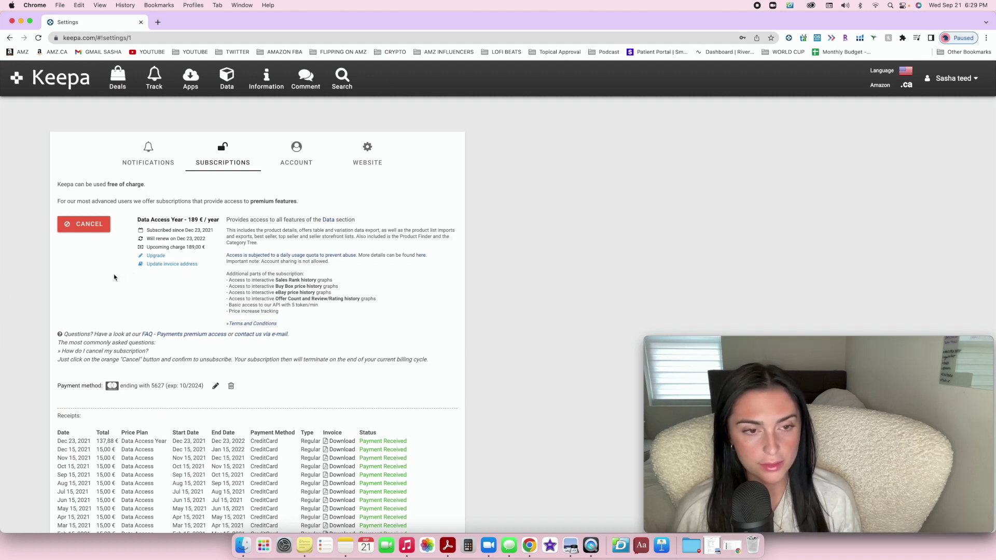
- Highlight the Data Access Year plan title on the Subscriptions tab
drag(137, 220, 223, 223)
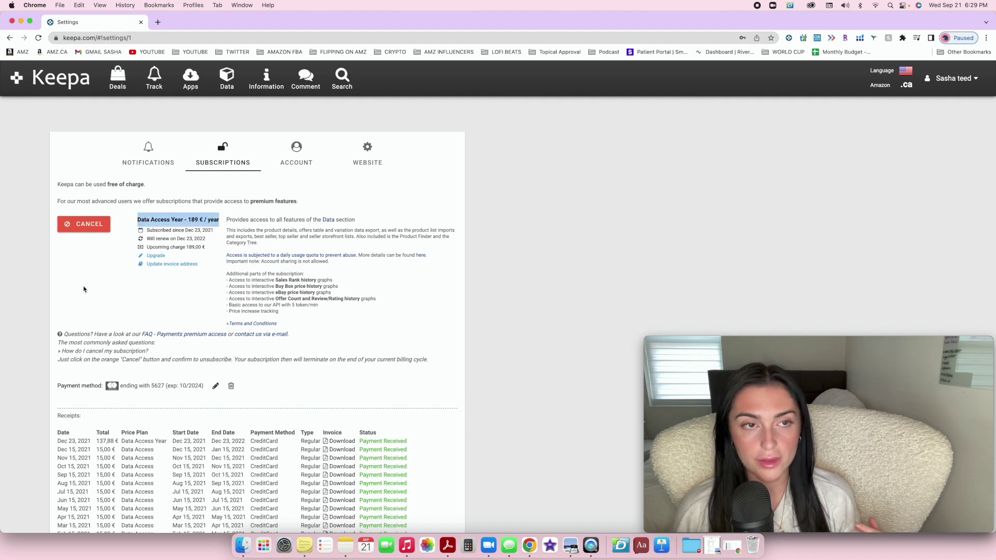
click(117, 280)
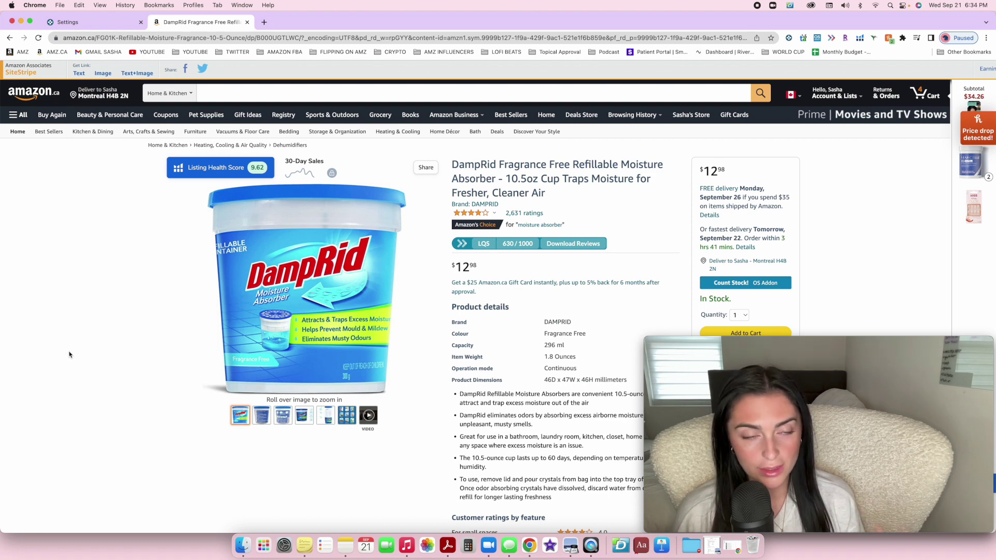
- Zoom into the DampRid product image, then scroll down to Keepa's price history chart
scroll(69, 354, down, 1)
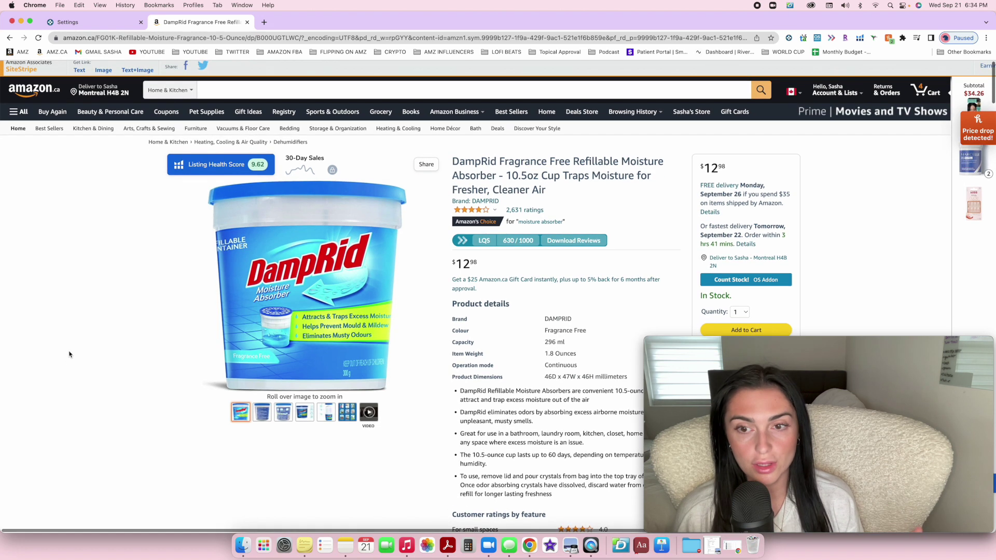
scroll(78, 356, up, 1)
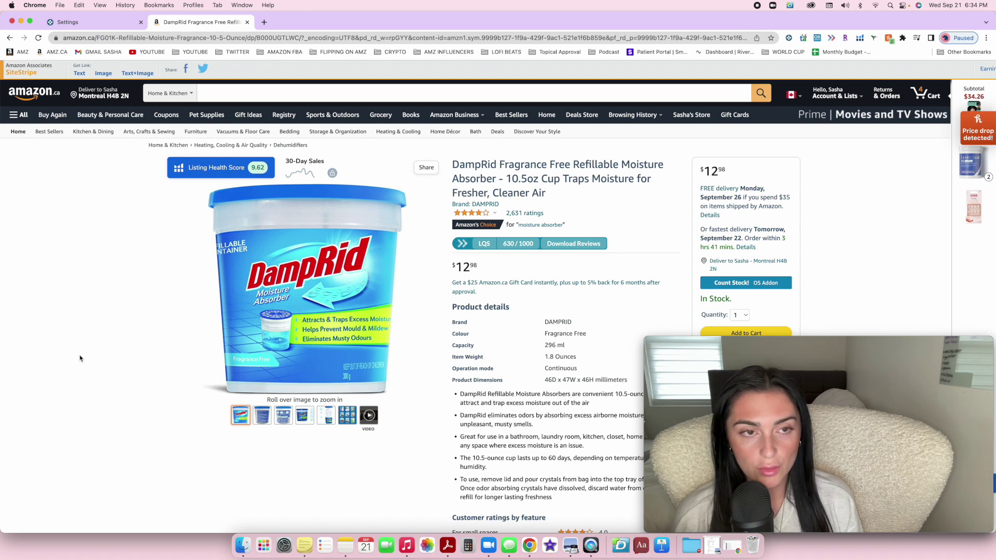
mouse_move(306, 274)
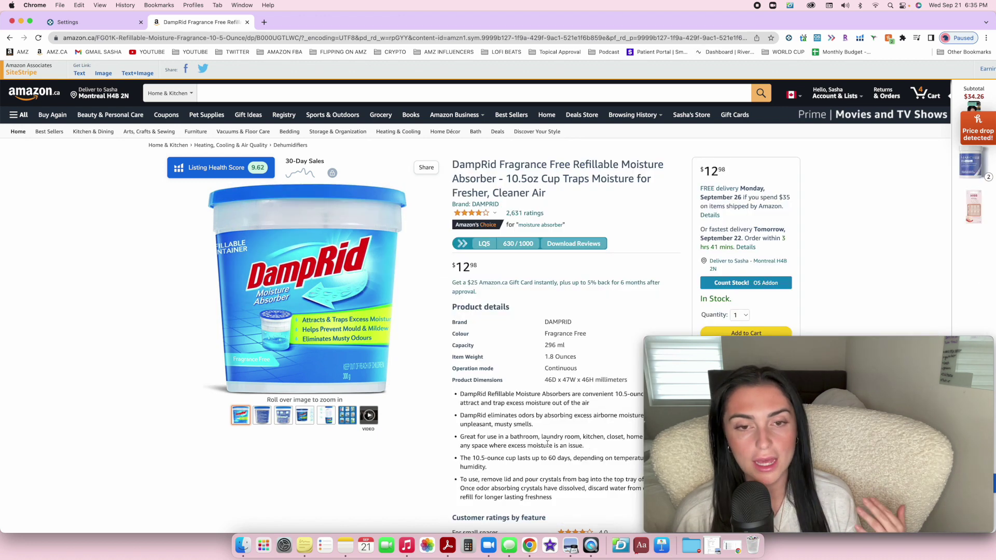
scroll(534, 444, down, 2)
scroll(425, 425, down, 3)
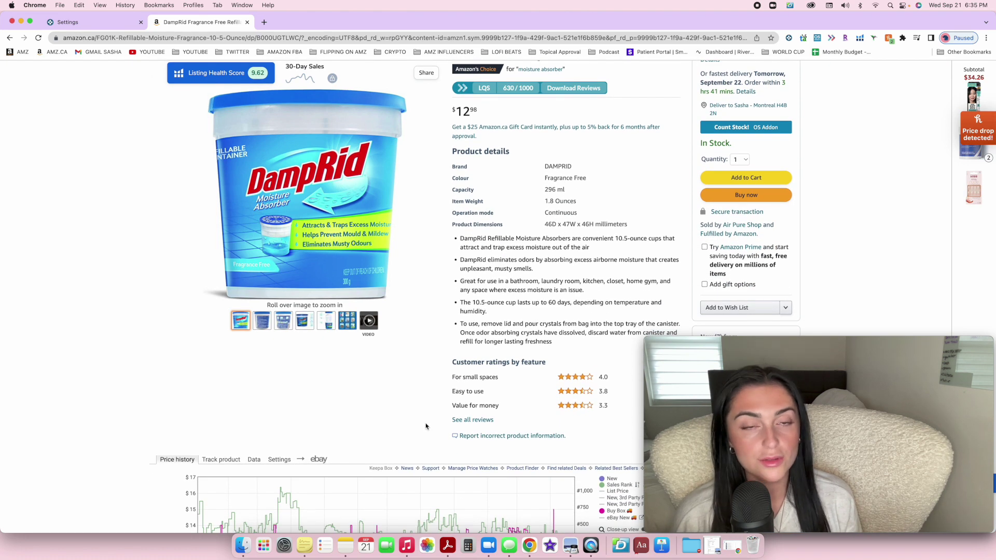
- Scroll past the Keepa chart to the 'Buy it with' section, viewing the garages and sheds image
scroll(425, 426, up, 5)
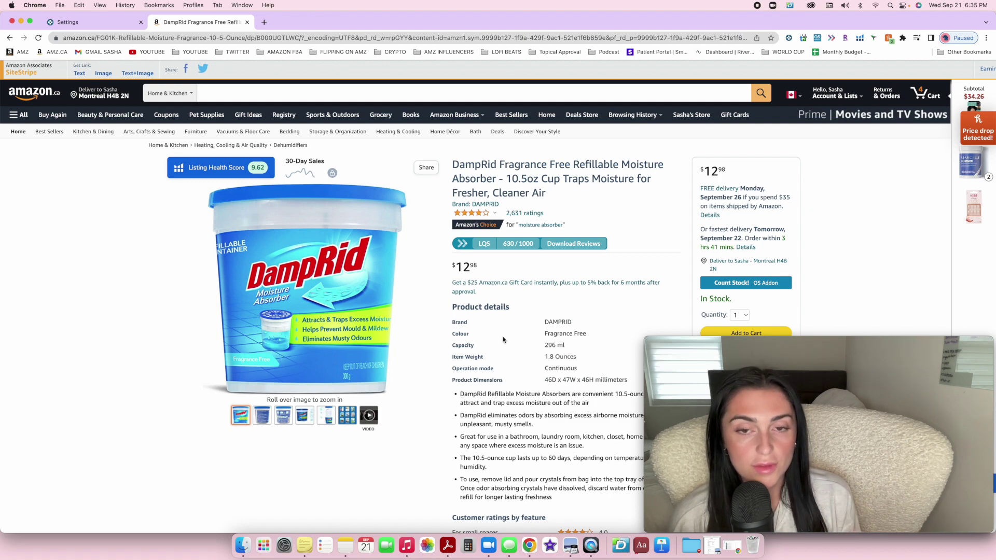
scroll(503, 340, down, 5)
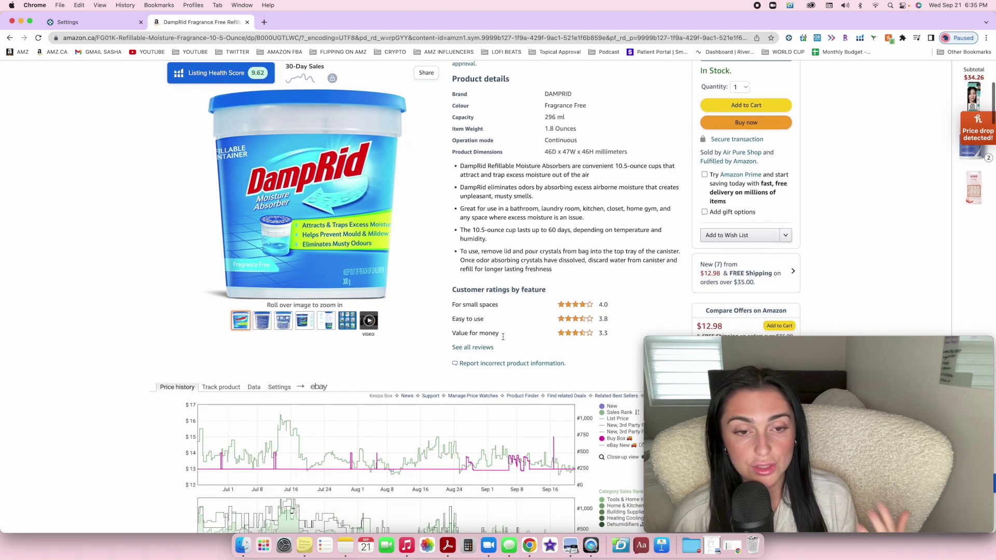
scroll(503, 339, down, 2)
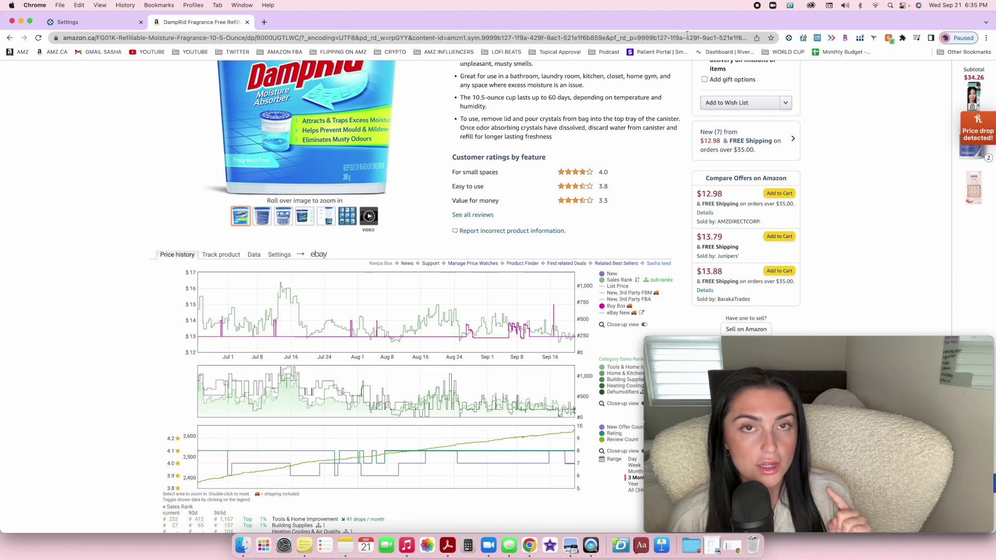
click(347, 215)
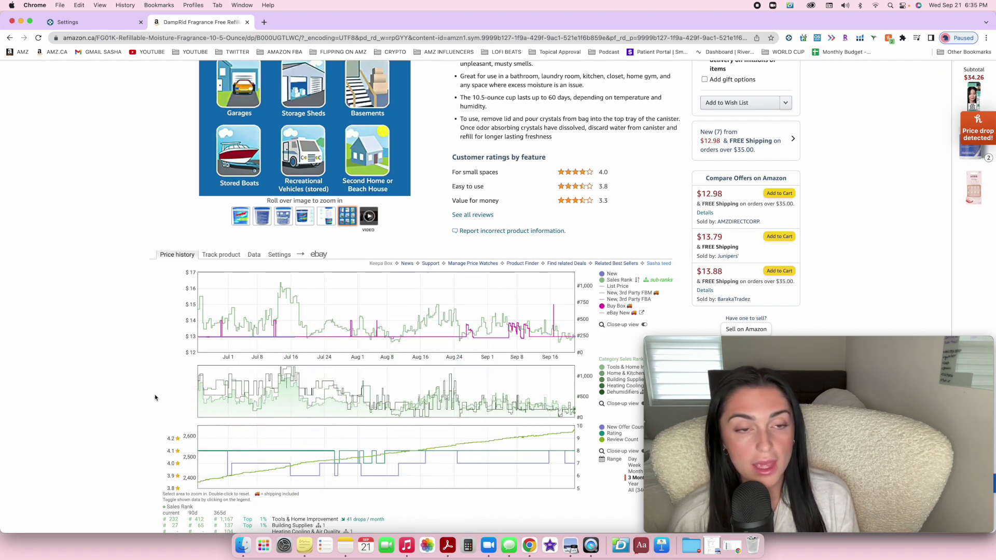
scroll(119, 394, down, 1)
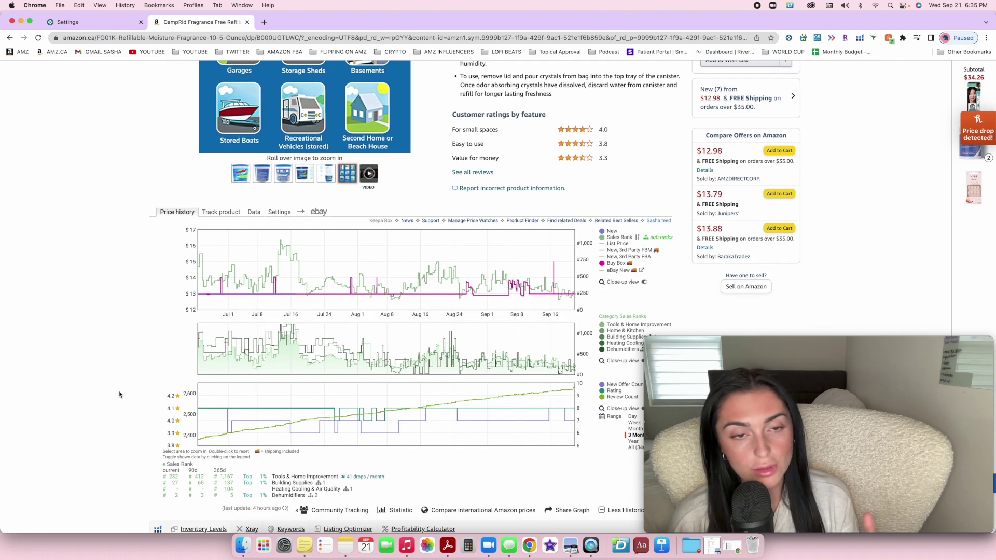
scroll(120, 394, down, 15)
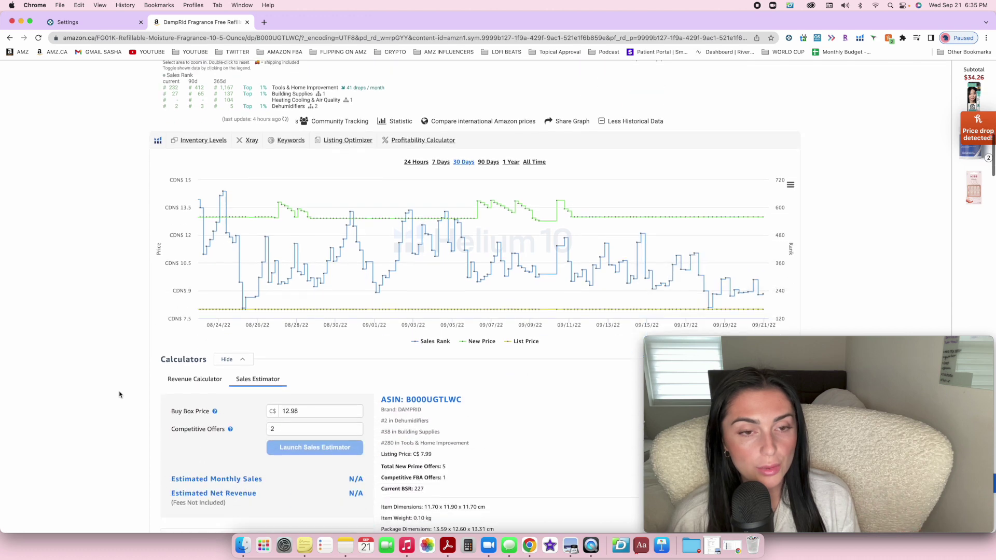
scroll(119, 395, down, 1)
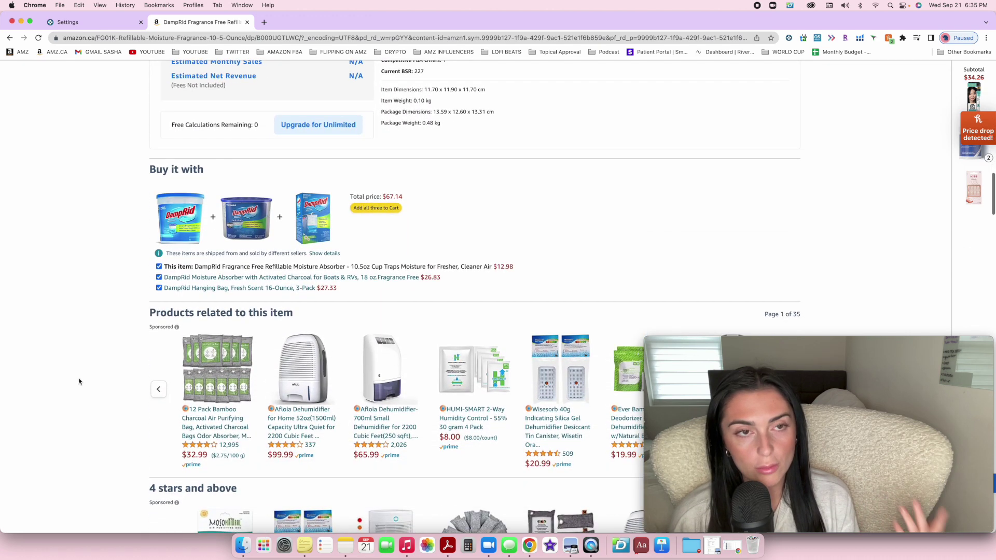
- Open the charcoal DampRid moisture absorber from 'Buy it with' and scroll to its Keepa chart
click(244, 216)
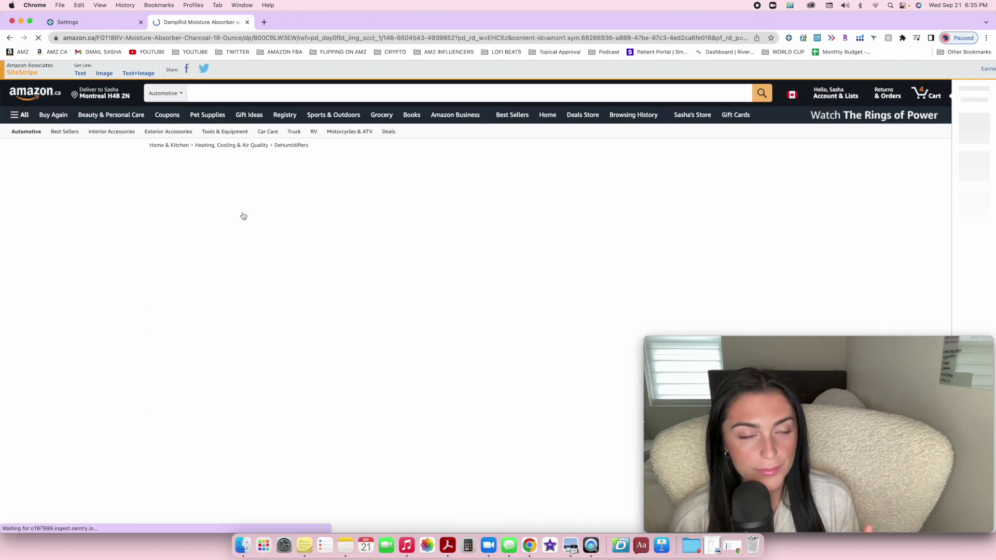
scroll(85, 356, down, 10)
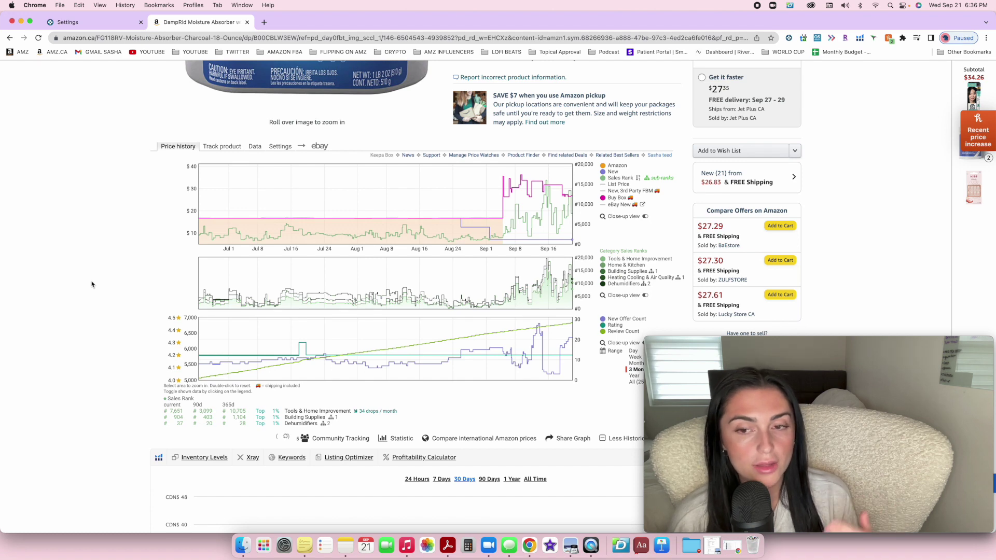
scroll(92, 283, up, 1)
scroll(96, 313, down, 1)
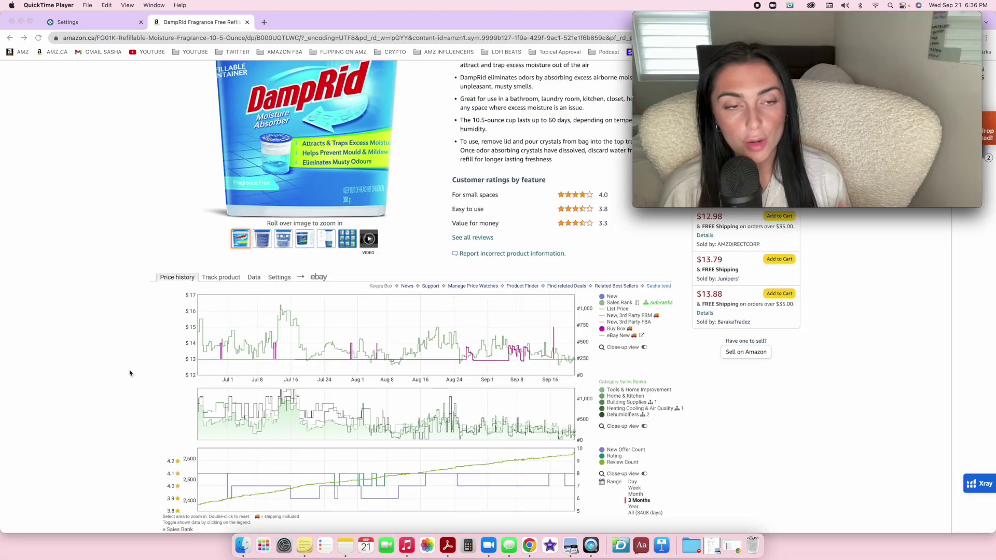
scroll(130, 373, down, 2)
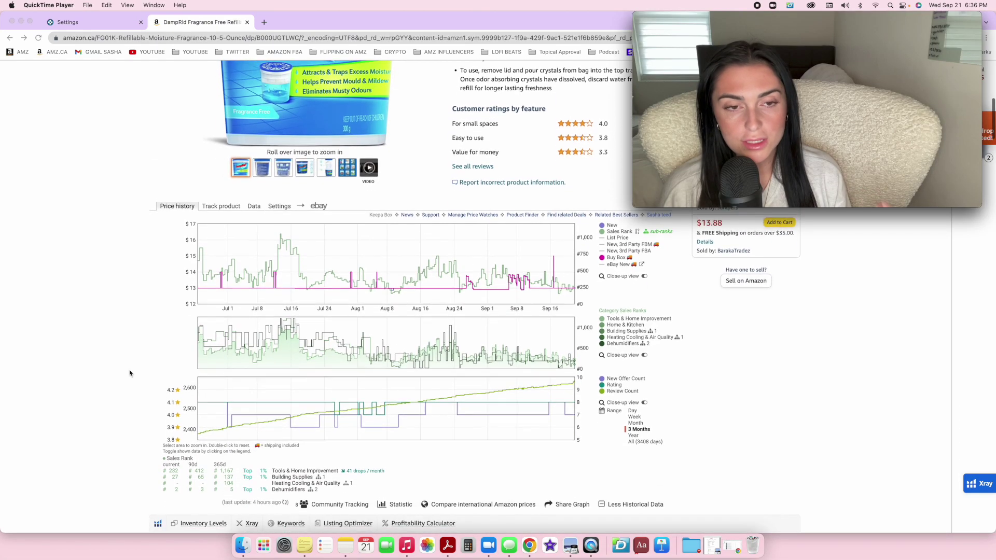
- Bring Chrome back into focus and scroll up to the fragrance-free refill's Keepa price chart
scroll(304, 311, up, 5)
scroll(303, 310, up, 2)
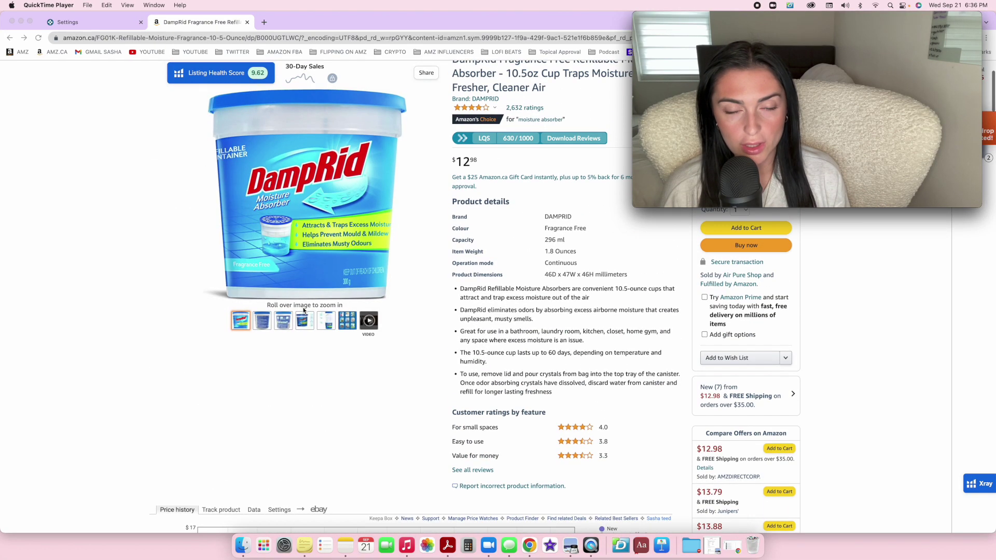
scroll(303, 310, down, 8)
scroll(199, 345, up, 2)
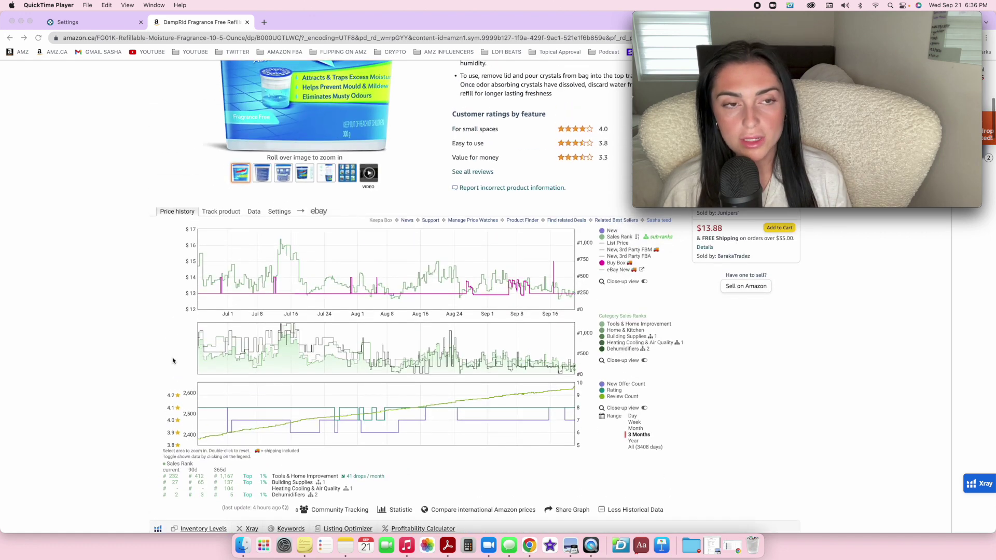
scroll(130, 371, up, 1)
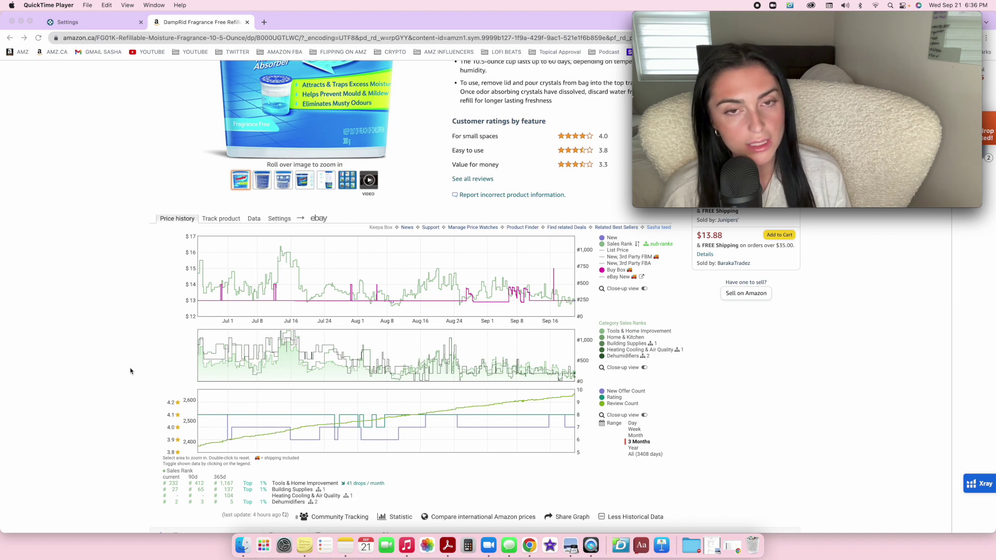
click(130, 371)
scroll(48, 380, up, 3)
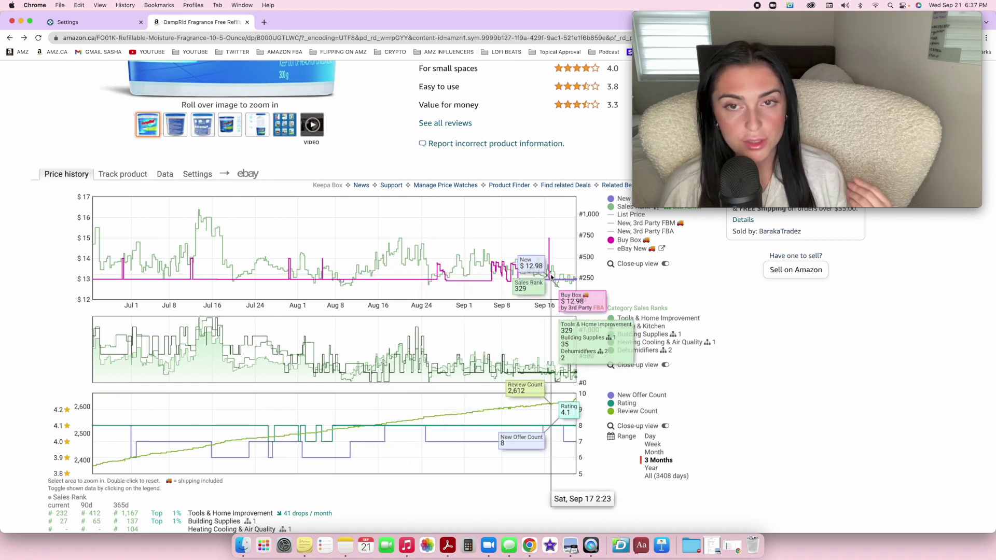
scroll(552, 278, up, 2)
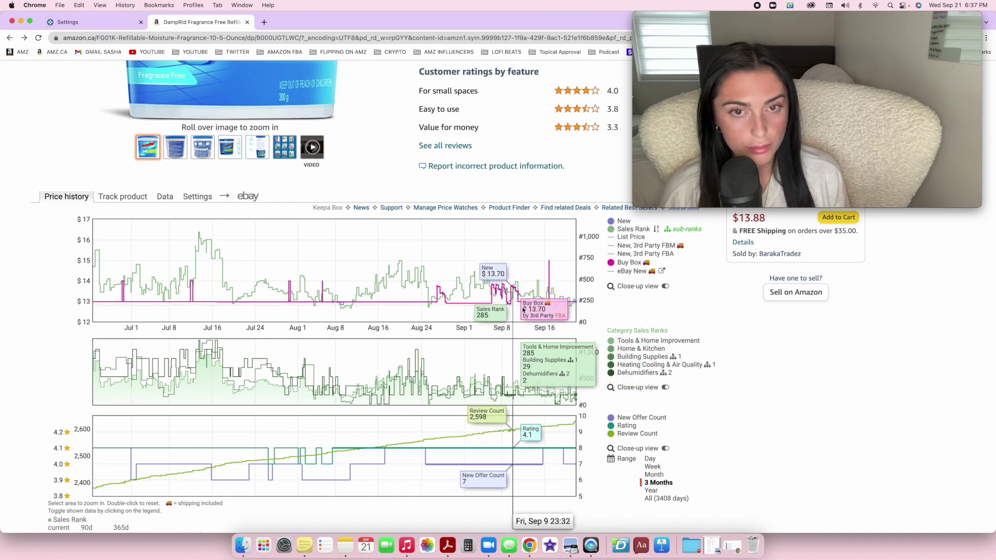
- Inspect the New and Buy Box price lines, then return to the title priced $12.98
mouse_move(612, 222)
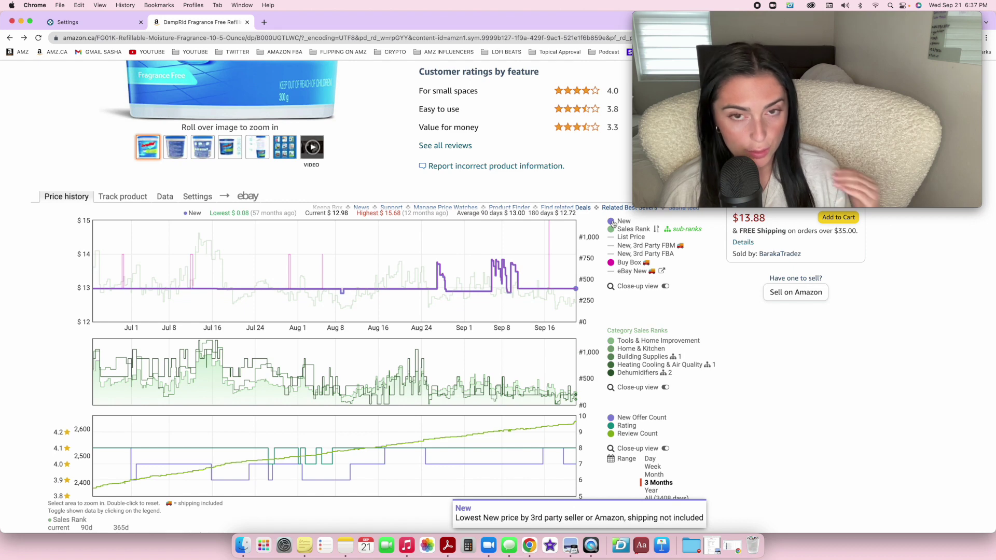
mouse_move(614, 266)
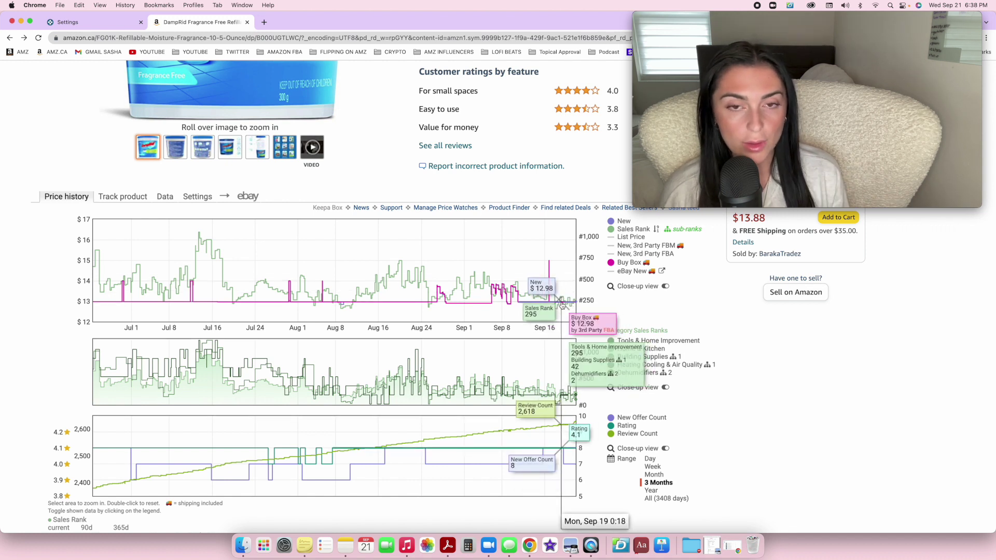
scroll(562, 303, down, 1)
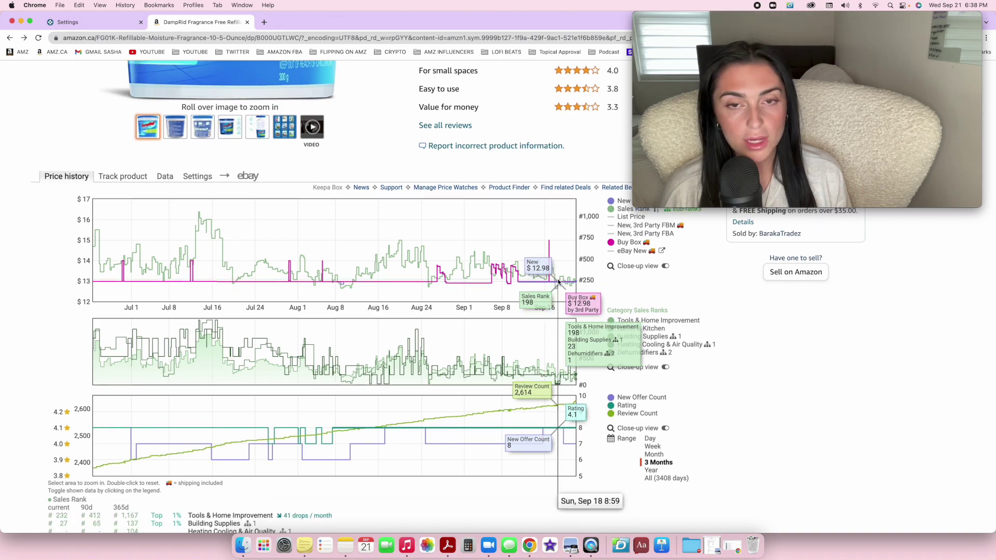
scroll(558, 282, up, 15)
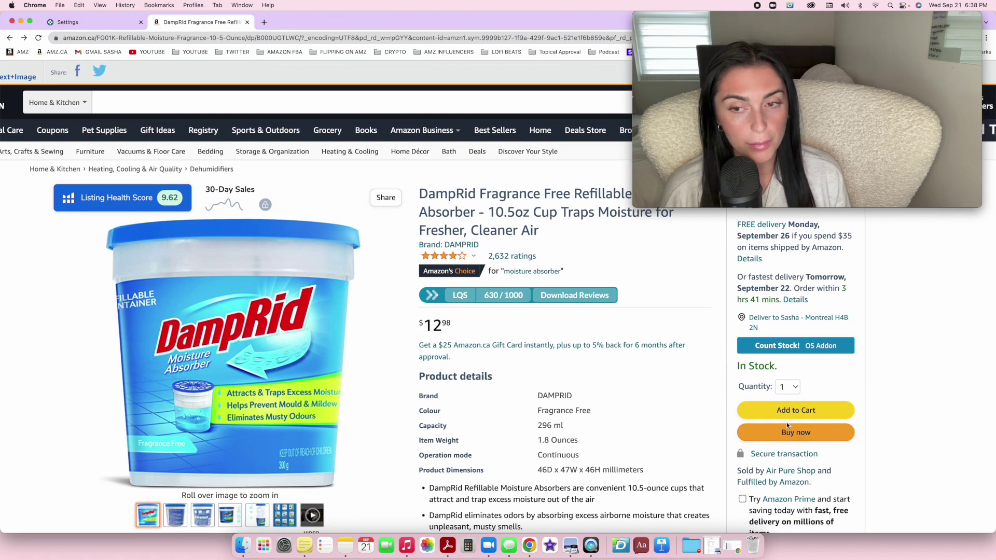
- Check the Sales Rank history and rank stats: #227 Tools & Home Improvement, #2 Dehumidifiers
scroll(596, 412, down, 15)
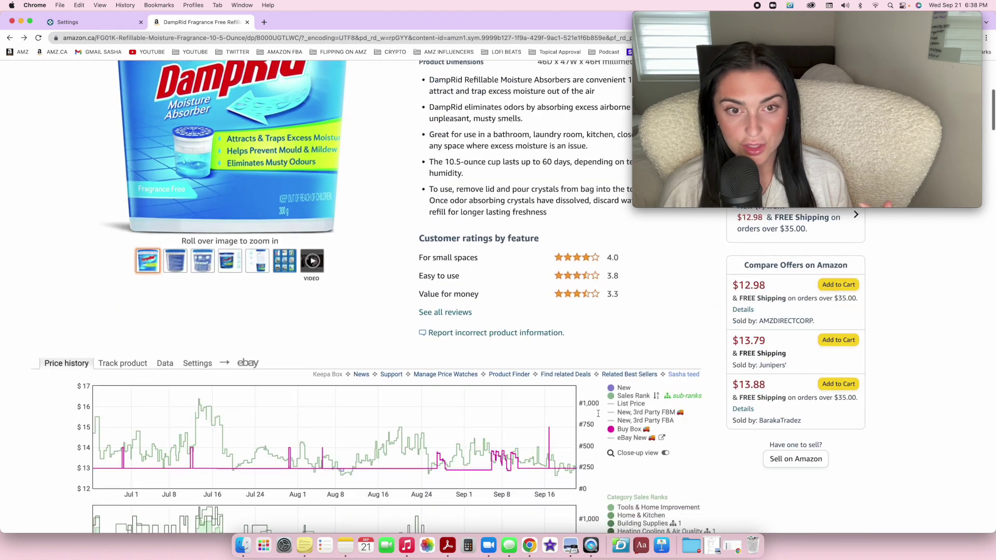
scroll(598, 414, down, 6)
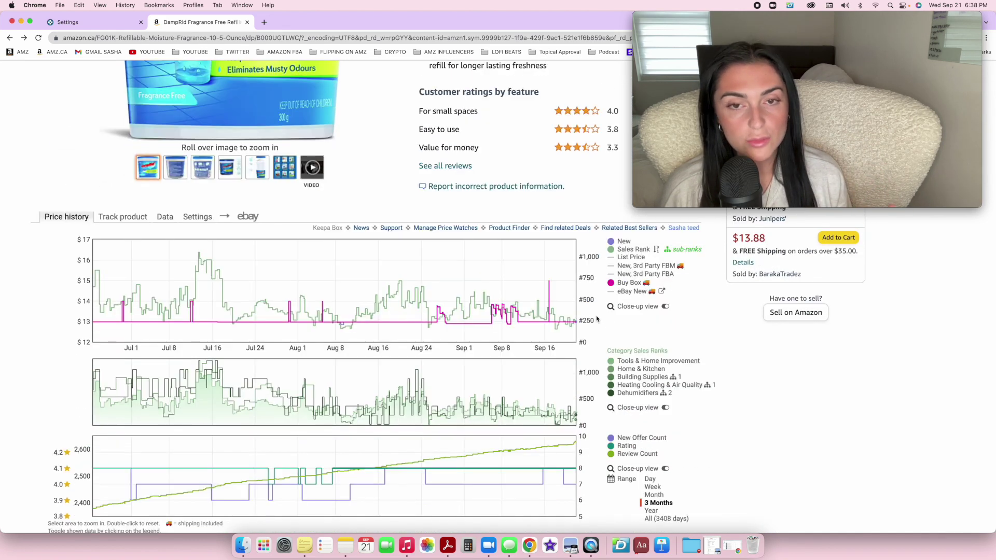
mouse_move(563, 326)
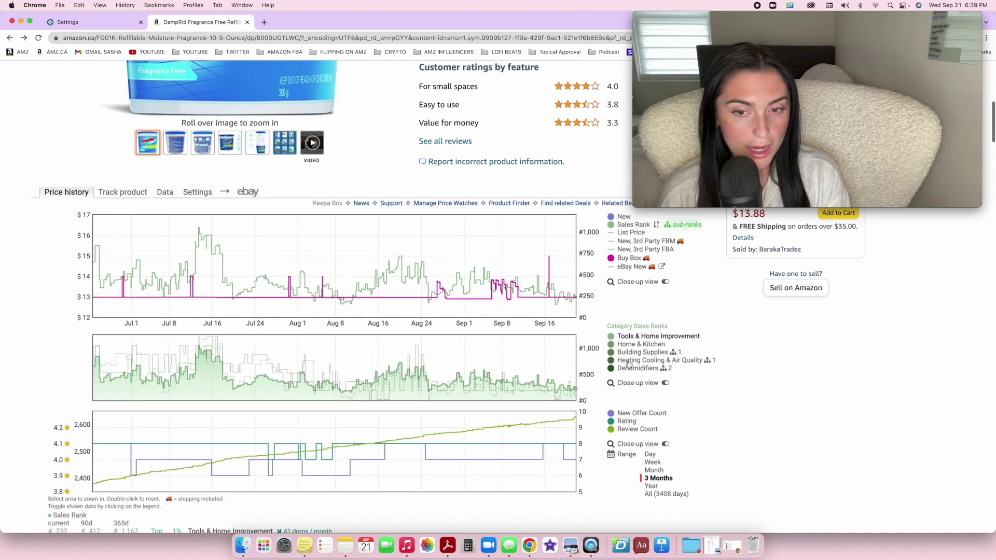
scroll(643, 456, down, 1)
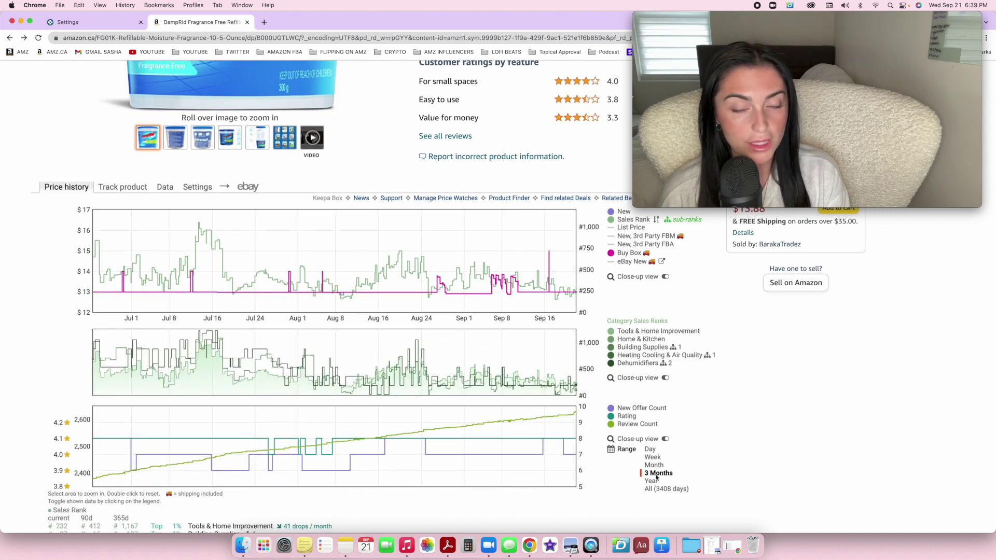
scroll(781, 407, up, 1)
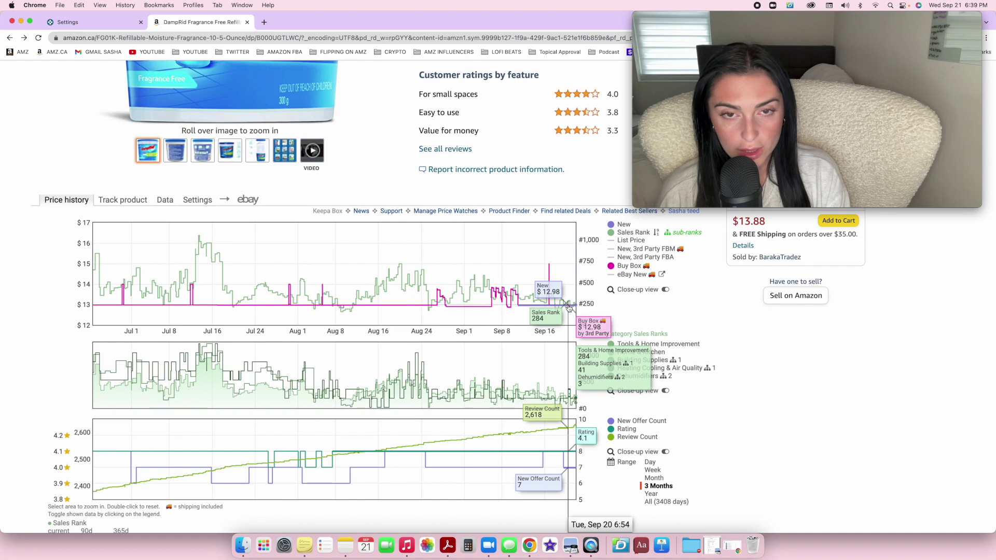
mouse_move(614, 236)
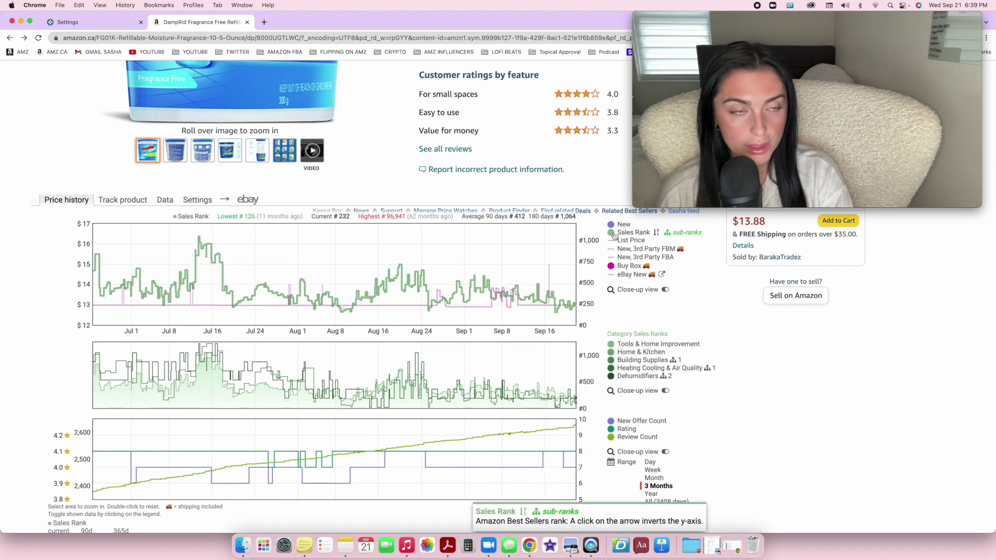
scroll(512, 382, down, 3)
scroll(511, 382, up, 4)
scroll(512, 382, down, 15)
scroll(340, 378, down, 20)
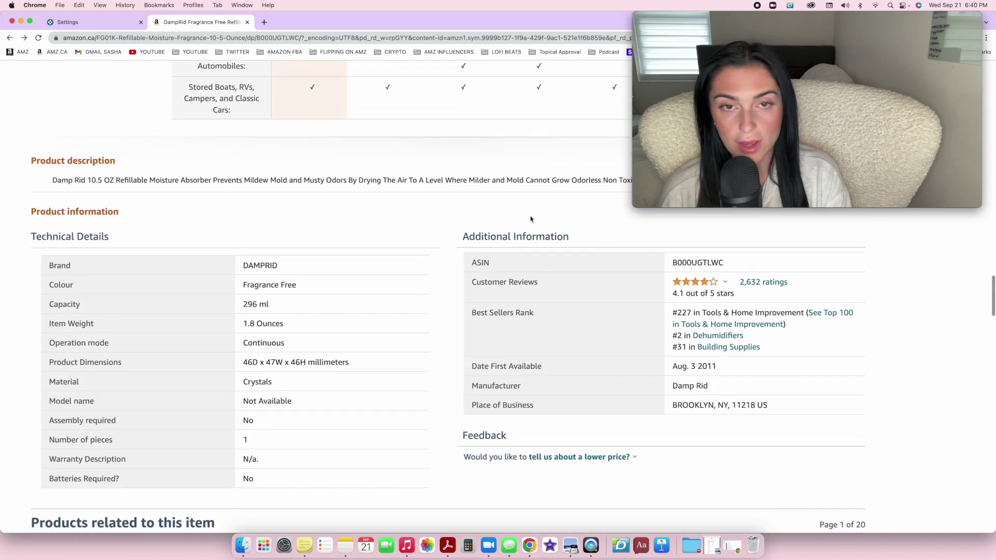
drag(463, 238, 574, 237)
click(574, 262)
drag(458, 314, 537, 317)
click(533, 315)
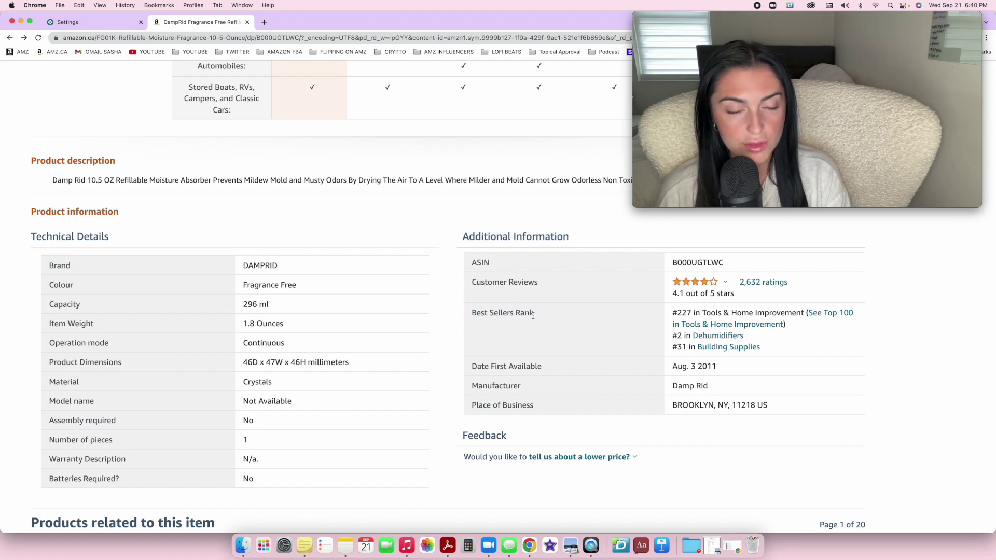
drag(465, 314, 534, 315)
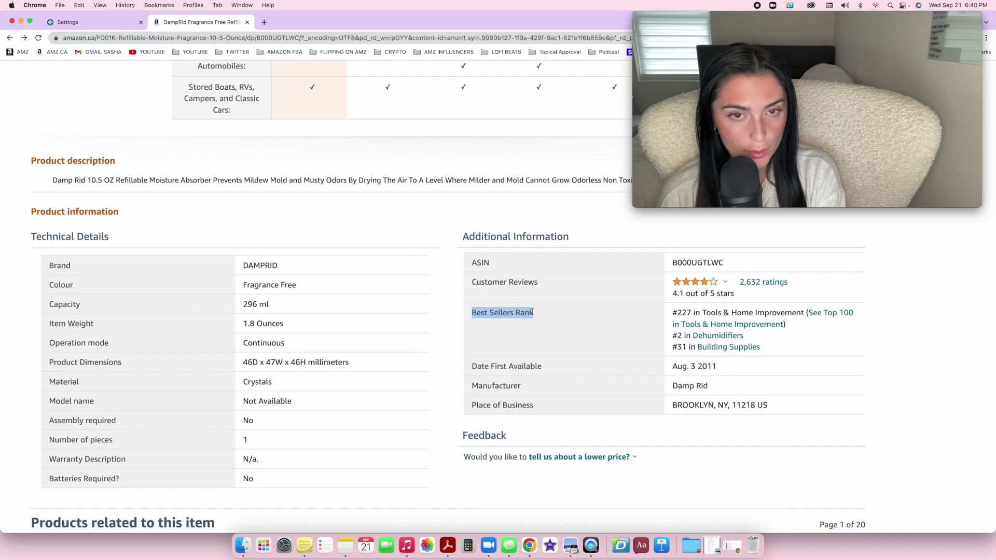
click(491, 313)
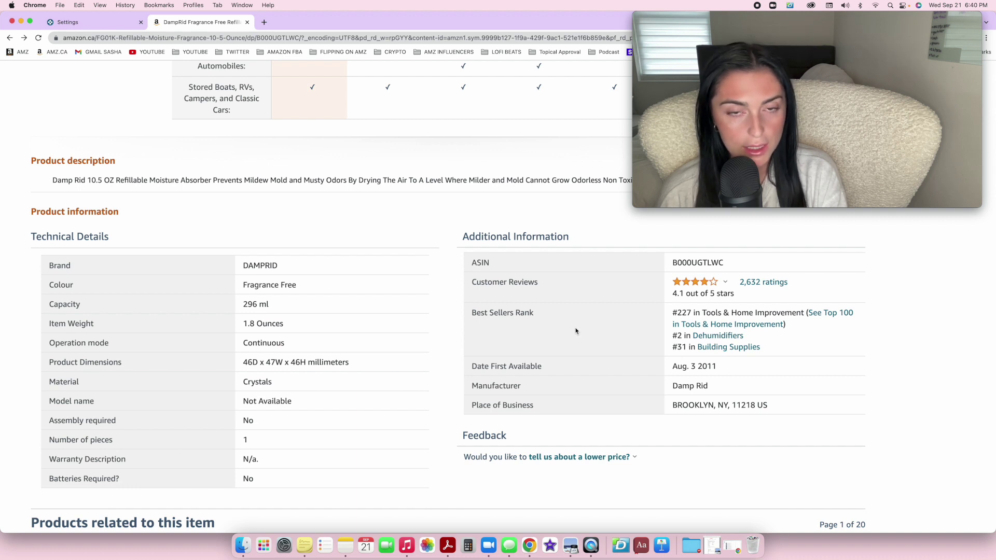
drag(671, 314, 696, 313)
click(694, 314)
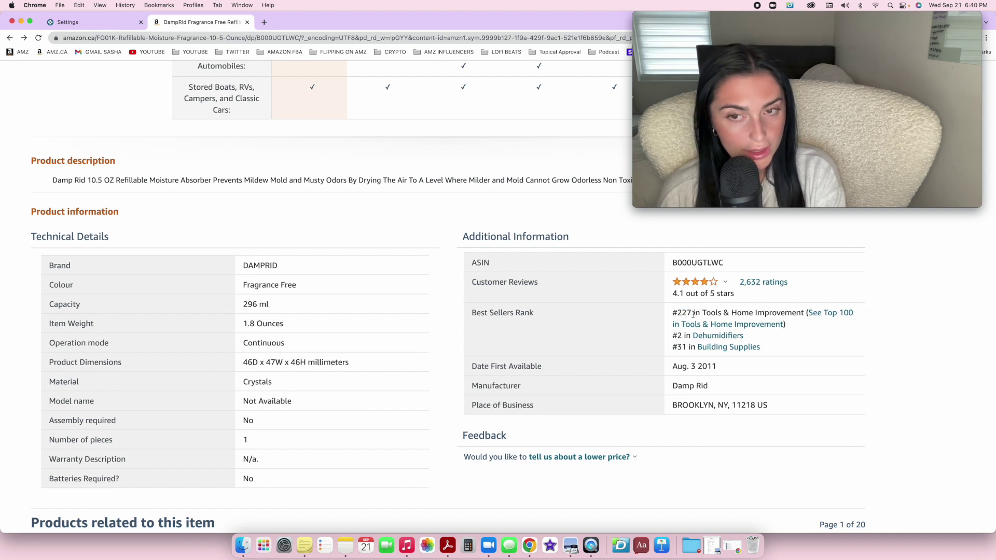
drag(704, 313, 803, 309)
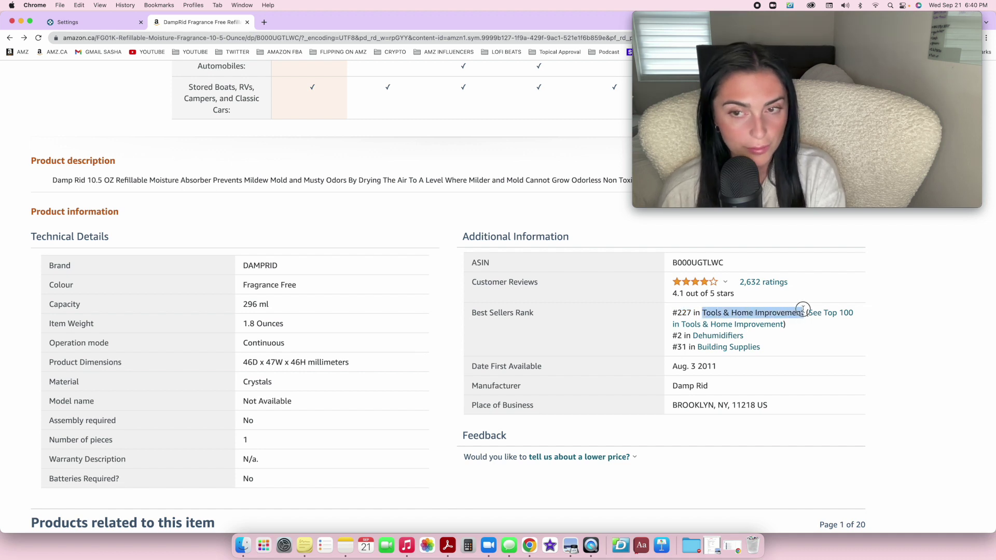
click(630, 311)
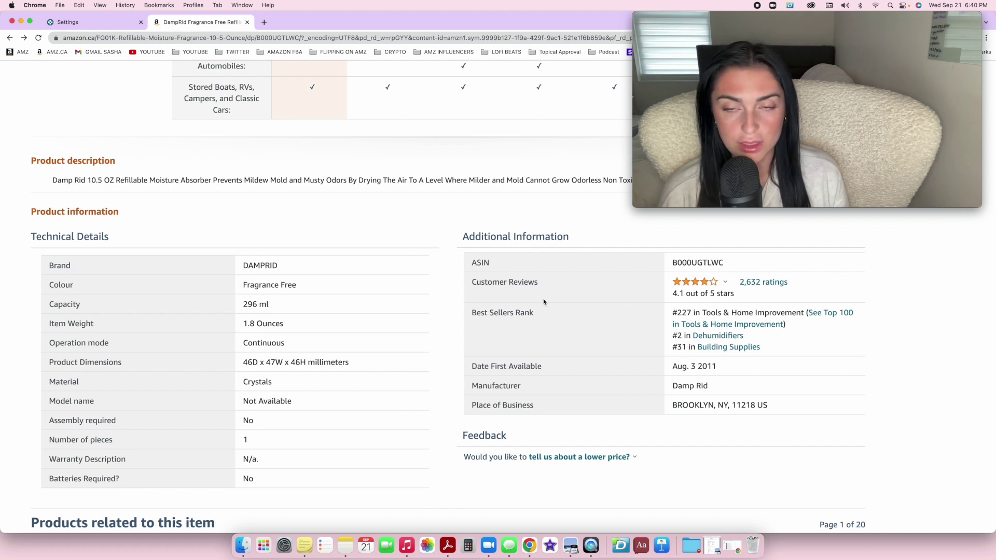
scroll(44, 310, up, 15)
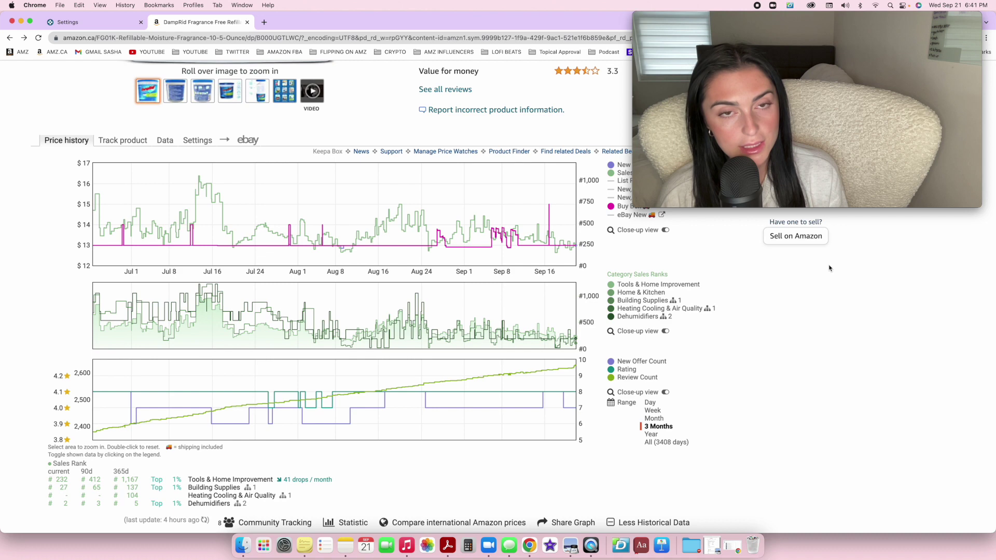
- Set Keepa's chart range to Month, covering Aug 24 to Sep 20
click(654, 418)
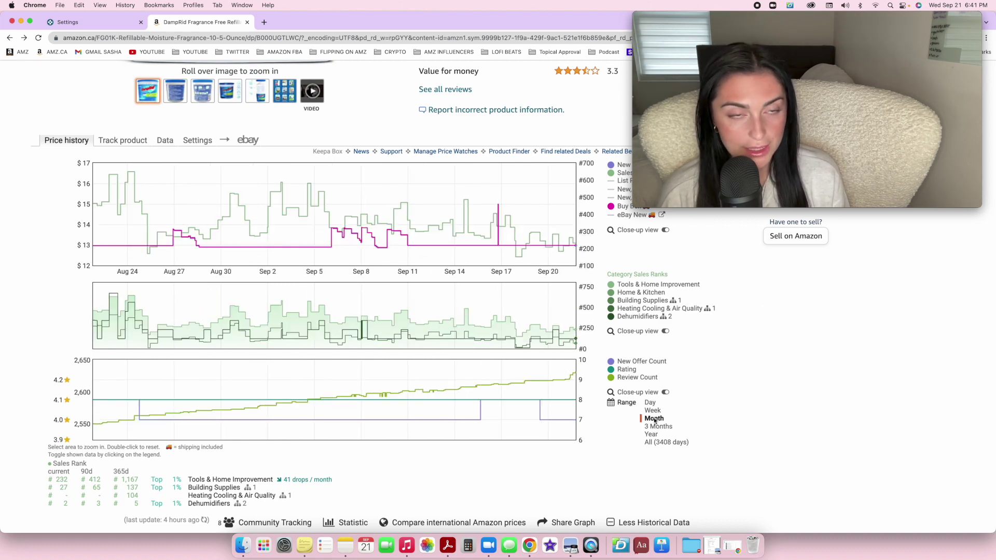
mouse_move(103, 208)
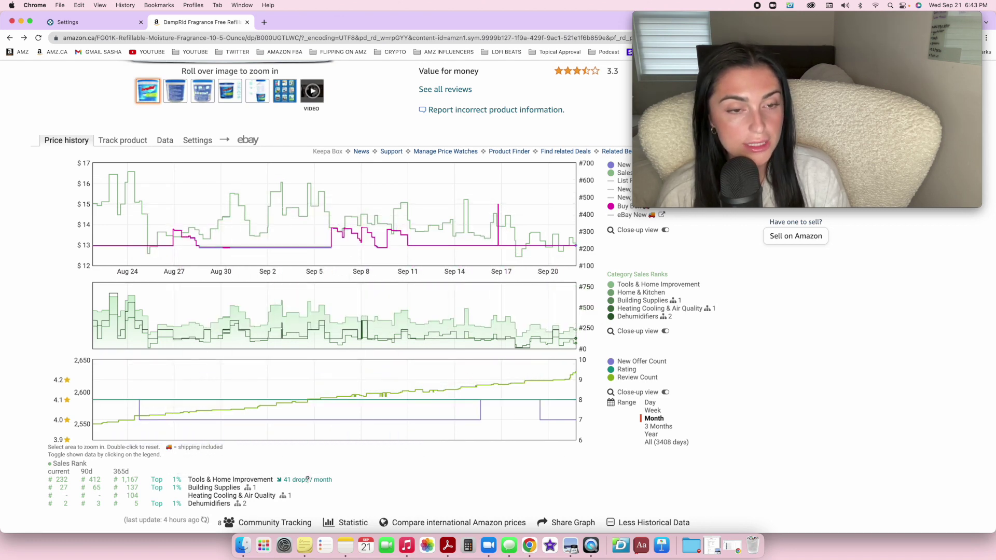
- Scroll around the DampRid charts to bring Keepa's Range list into view
scroll(285, 487, up, 5)
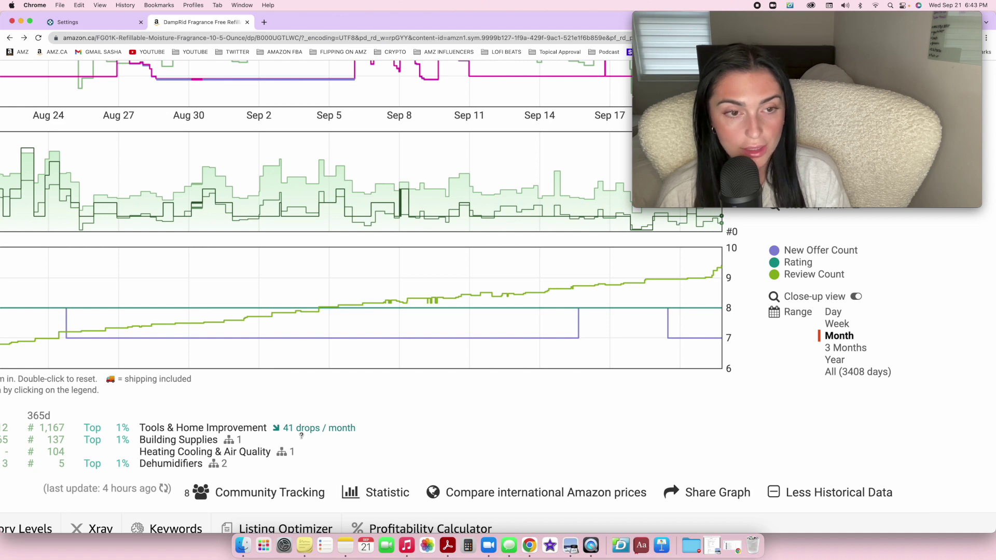
scroll(300, 436, down, 5)
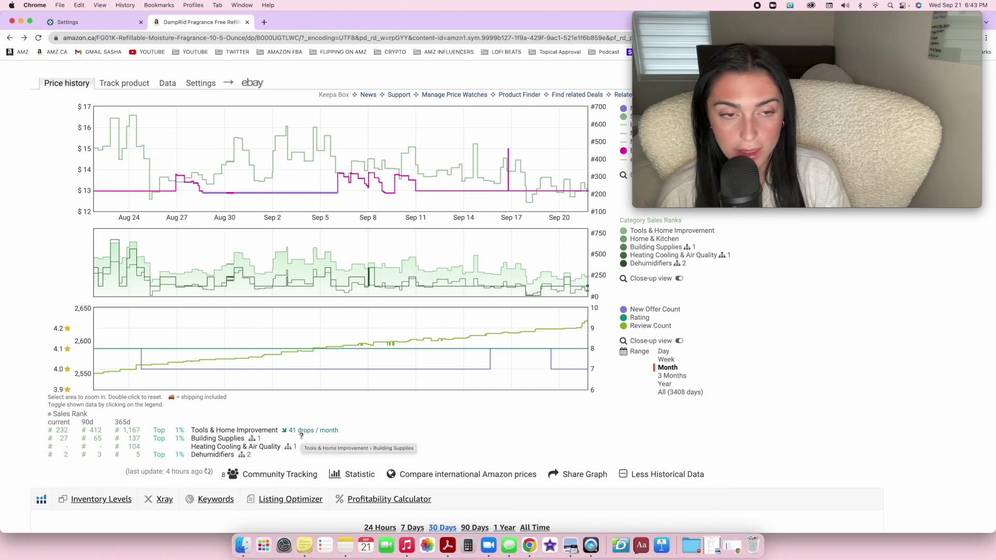
mouse_move(296, 428)
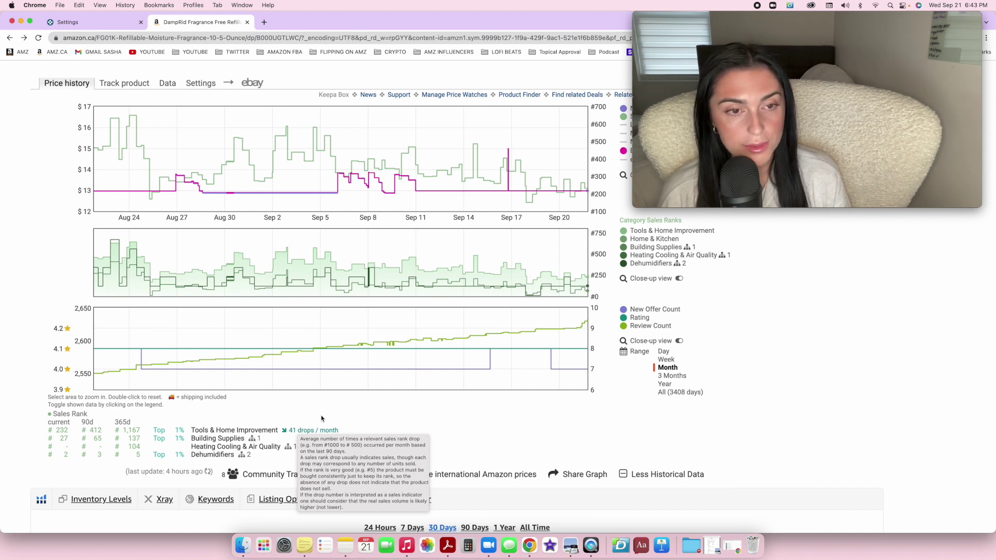
scroll(273, 430, up, 2)
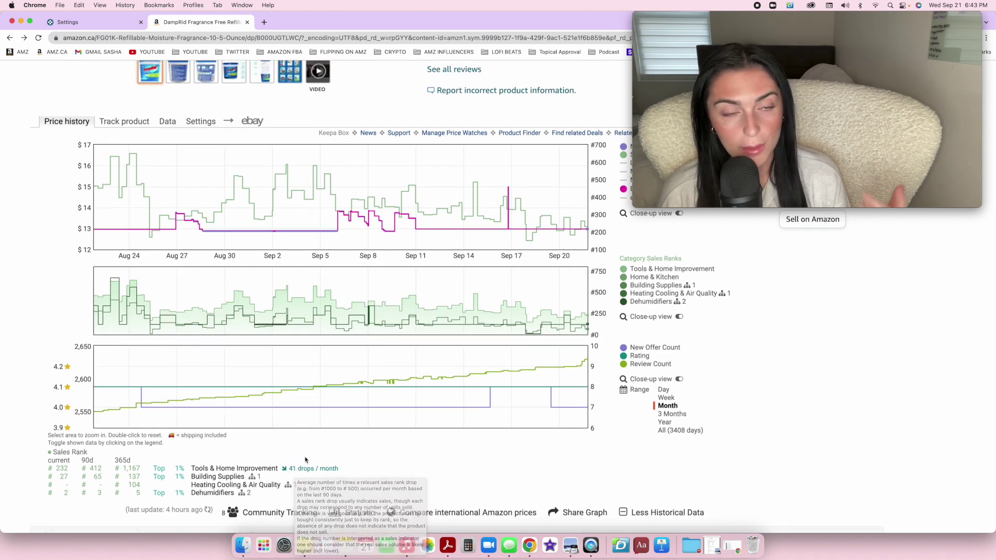
scroll(304, 459, up, 1)
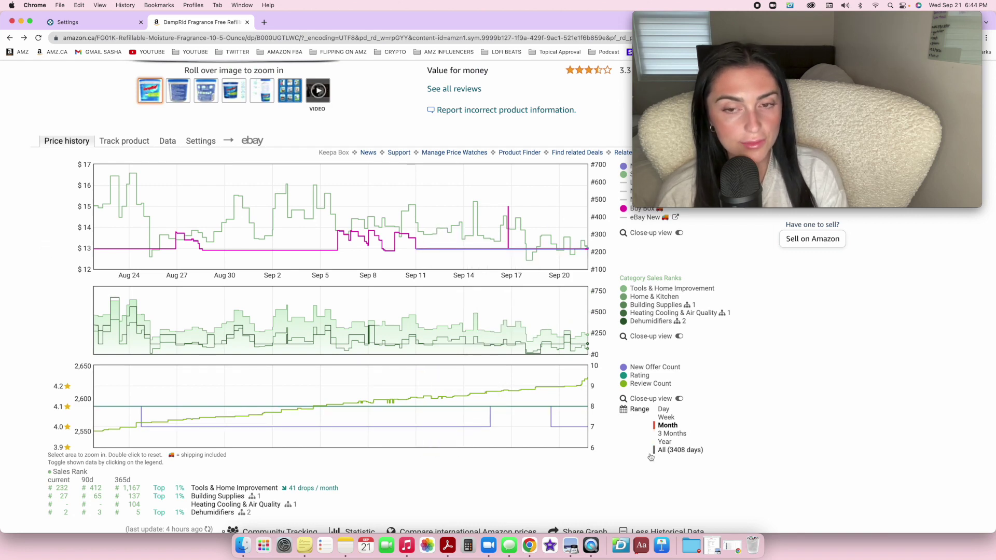
- Cycle the range through All (3408 days), Year, 3 Months and All, ending on Year
click(670, 452)
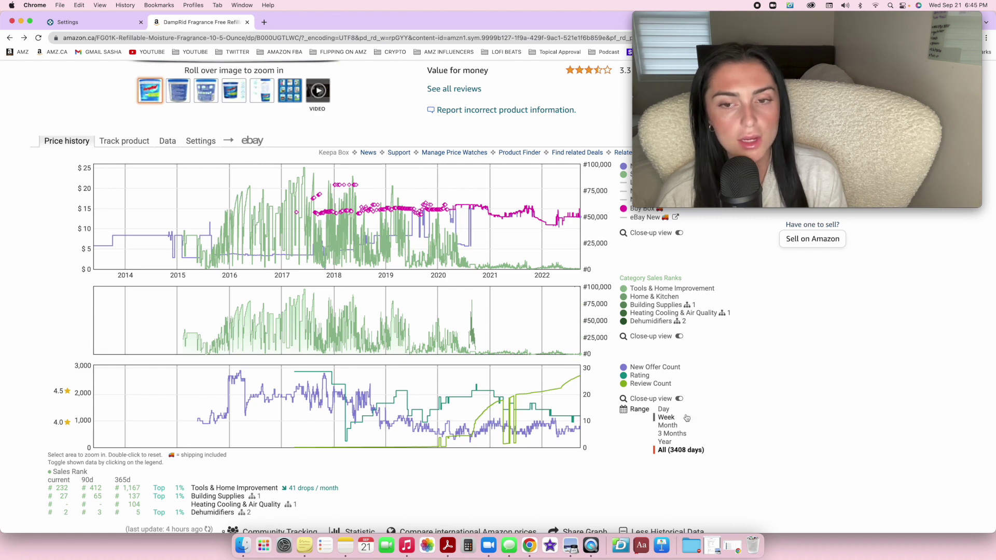
click(665, 442)
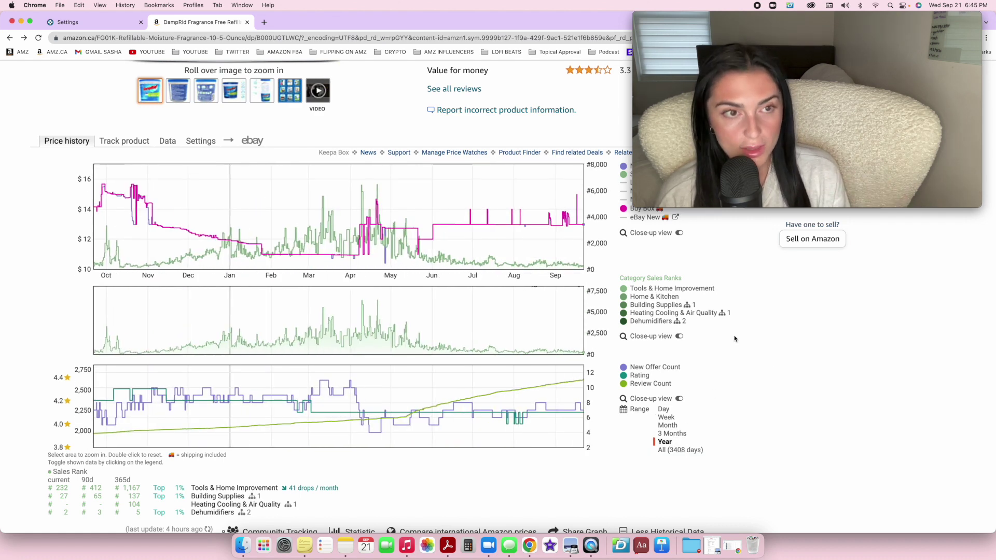
click(673, 434)
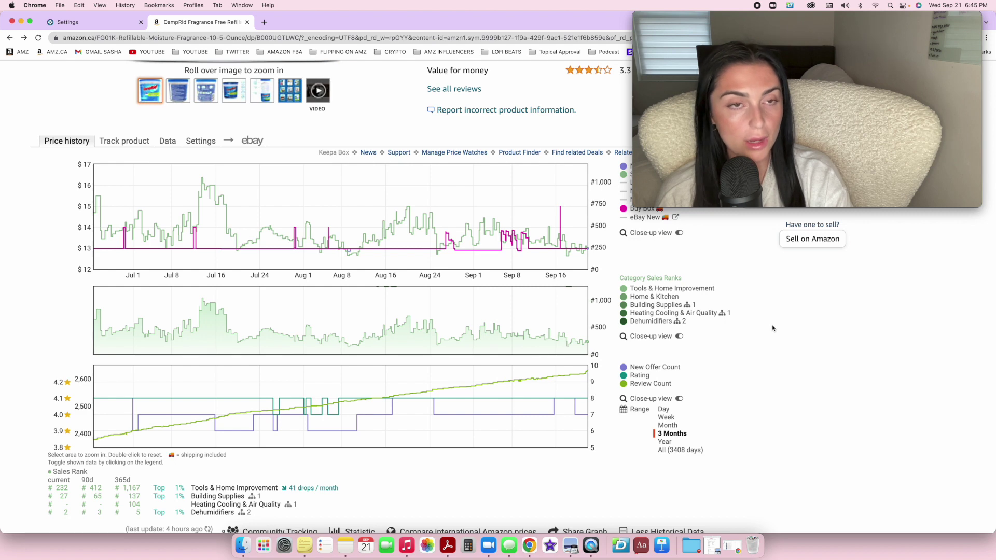
click(670, 453)
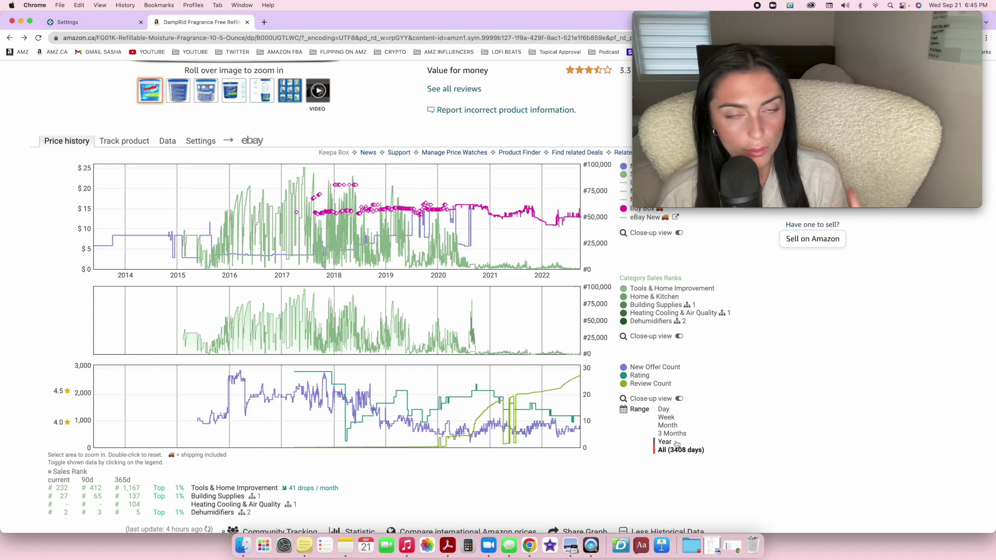
click(665, 443)
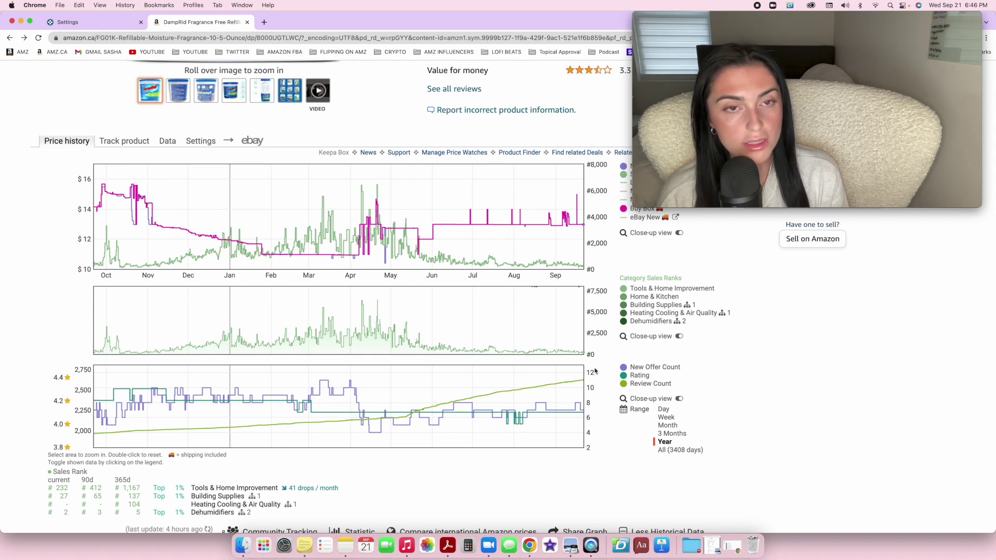
- Switch the DampRid Keepa charts to the Month range, then to 3 Months
click(668, 426)
click(669, 435)
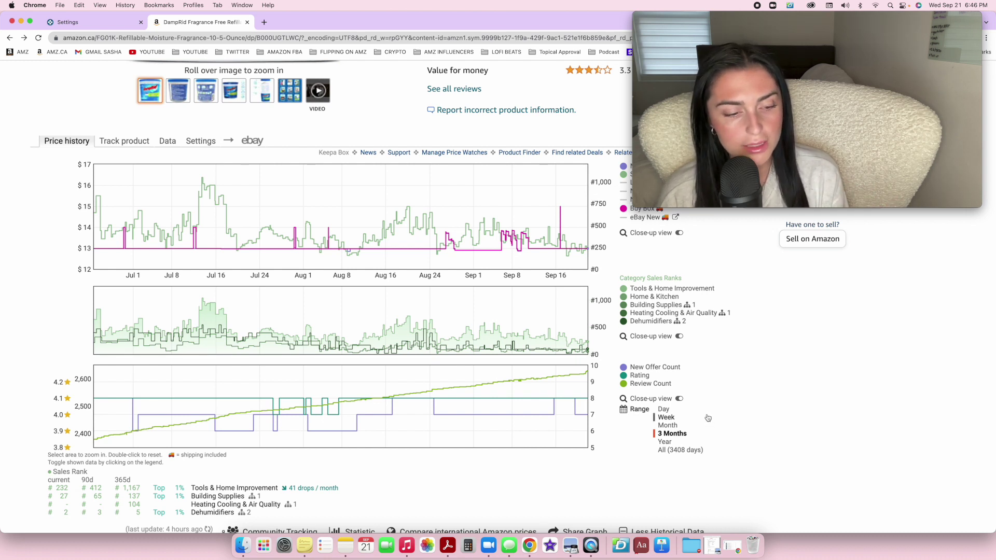
mouse_move(565, 248)
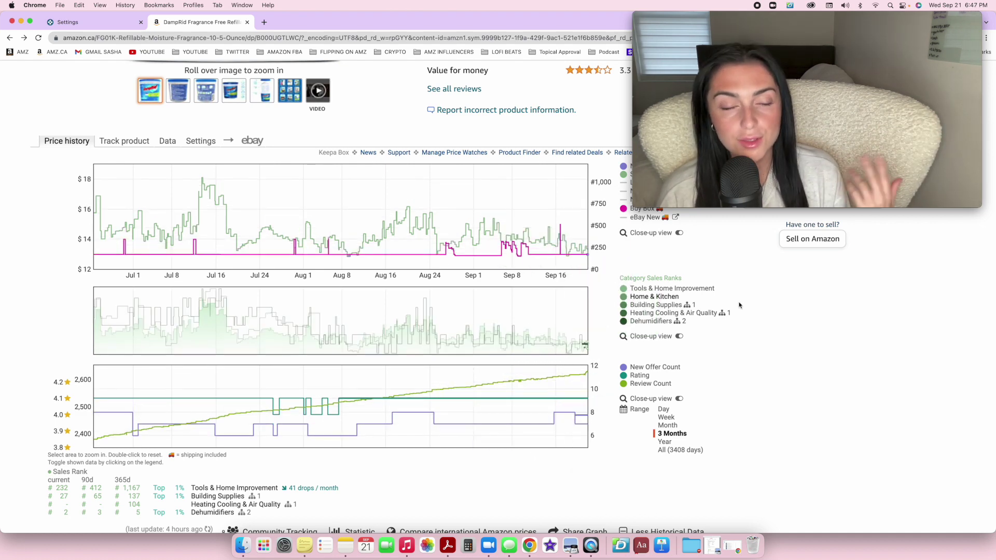
- Set the DampRid Keepa charts to the Year range, spanning October through September
click(665, 442)
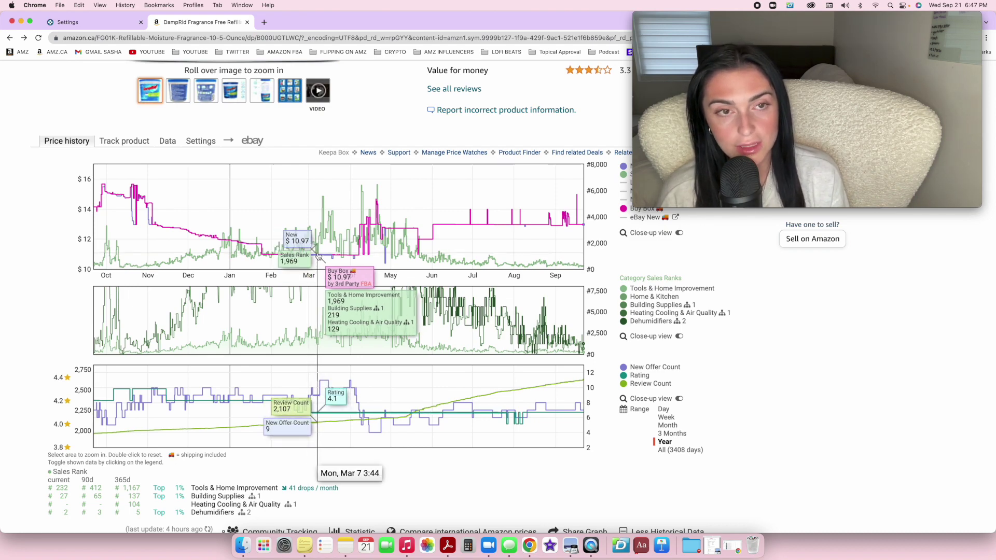
scroll(318, 256, up, 10)
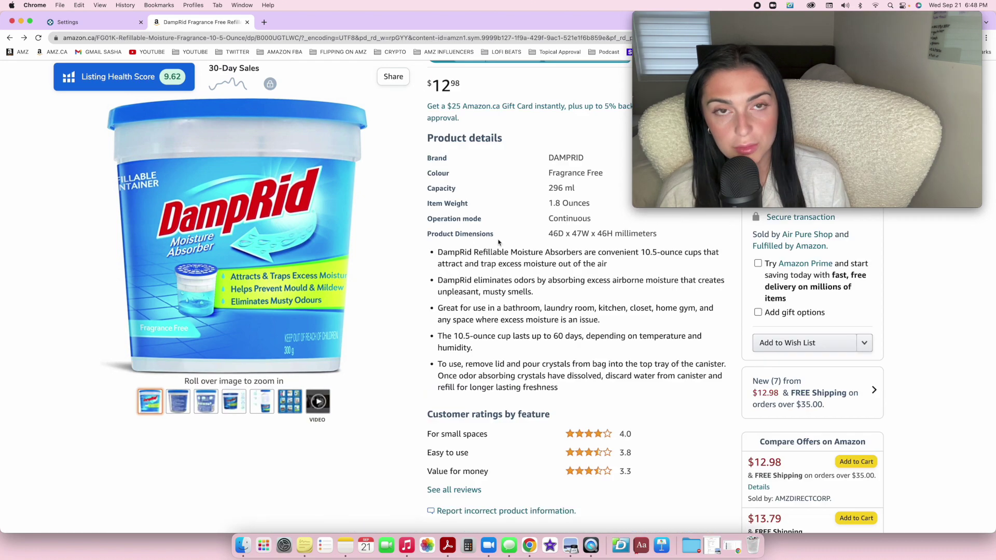
scroll(499, 242, up, 8)
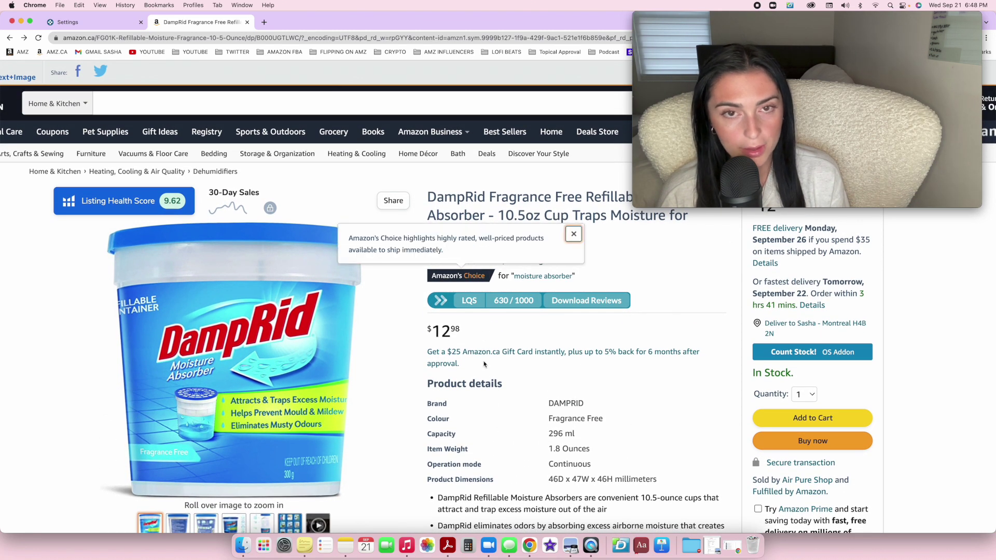
scroll(483, 364, down, 13)
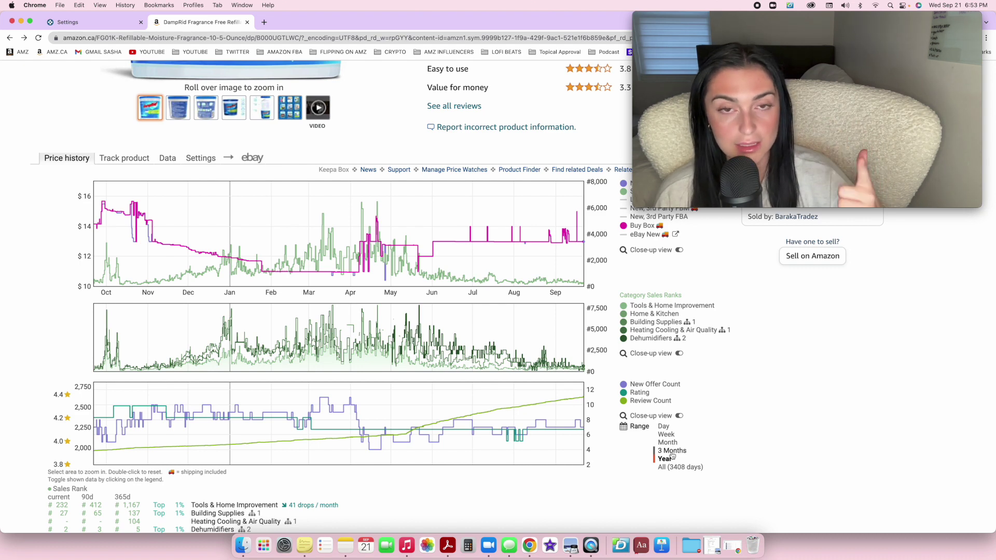
scroll(502, 464, down, 15)
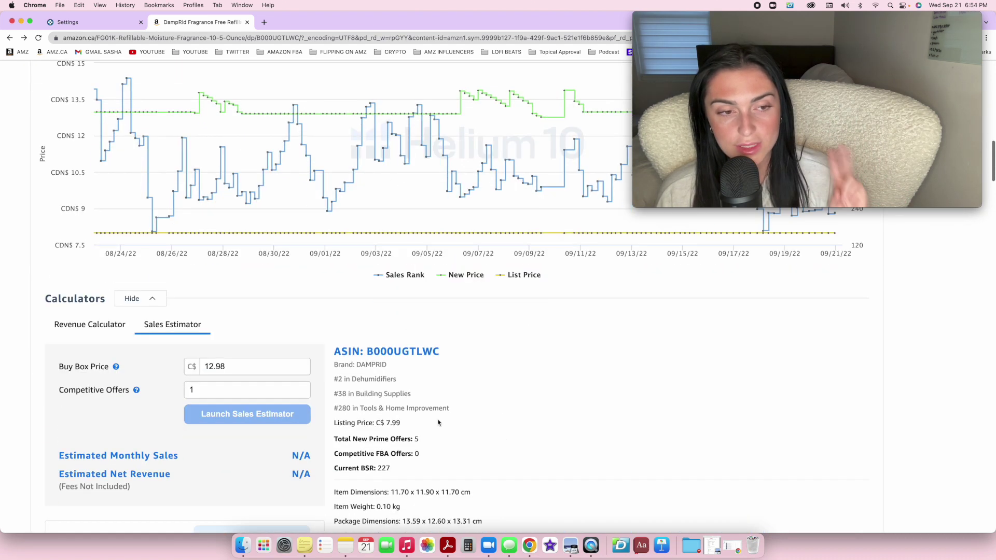
scroll(314, 422, down, 2)
- Open the DampRid Activated Charcoal listing and bring its 3 Months Keepa chart into view
click(158, 430)
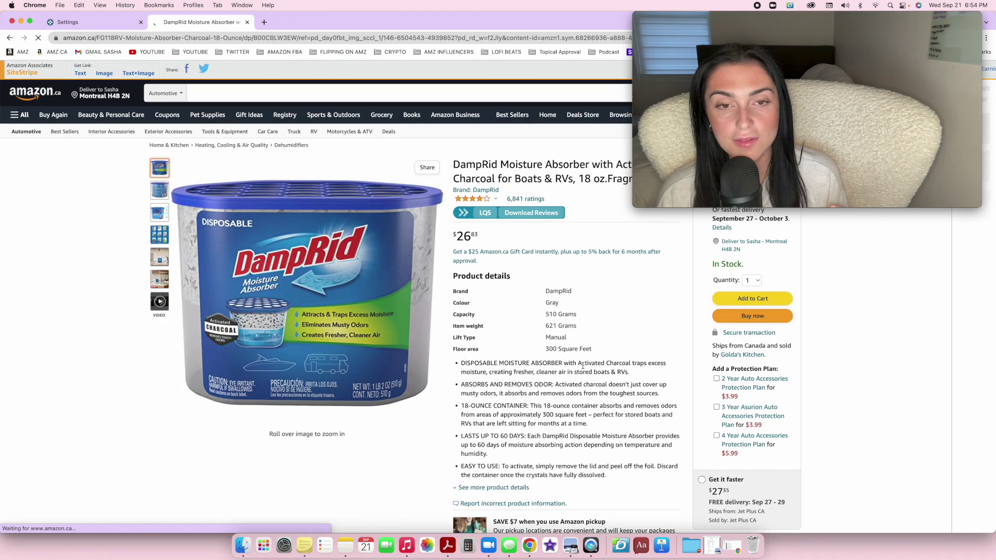
scroll(583, 367, down, 5)
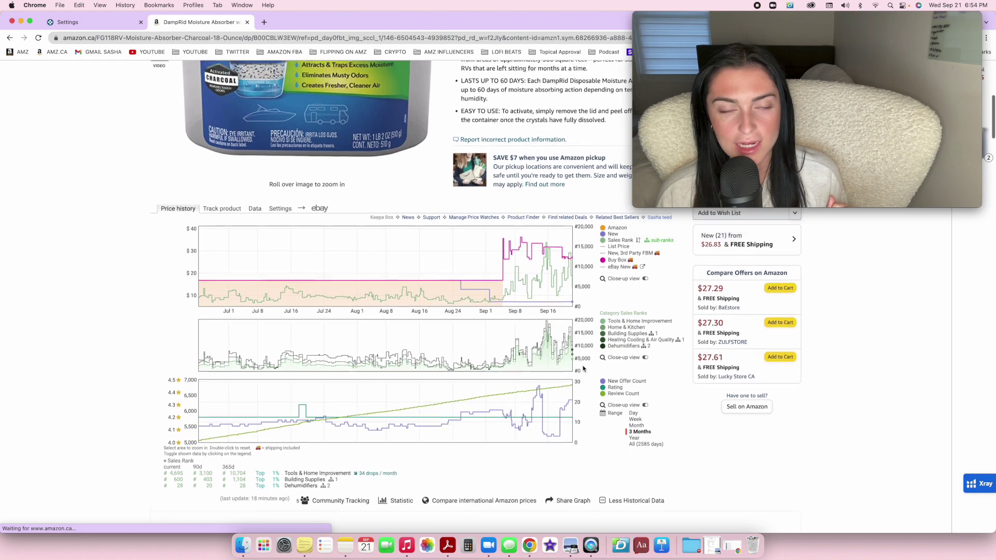
scroll(280, 285, up, 5)
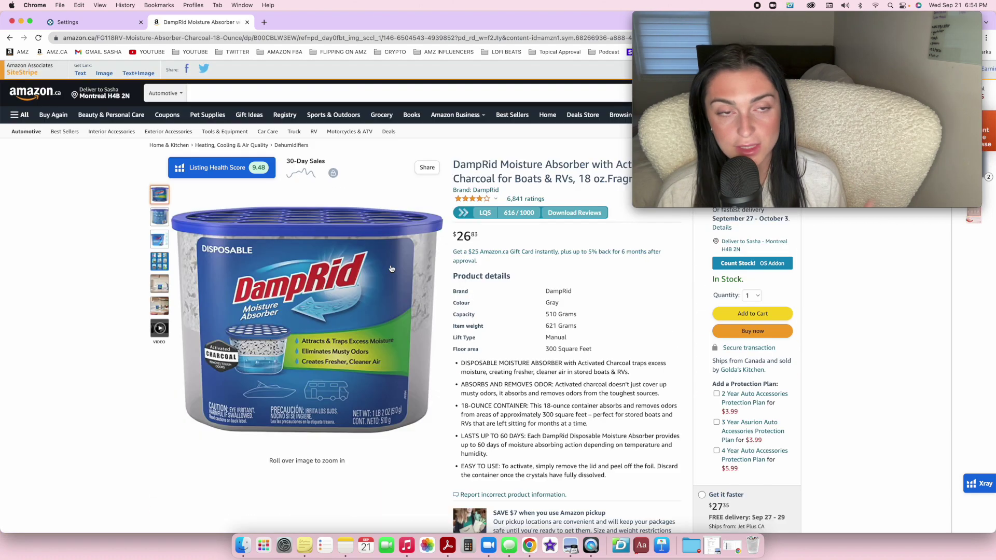
scroll(280, 284, down, 6)
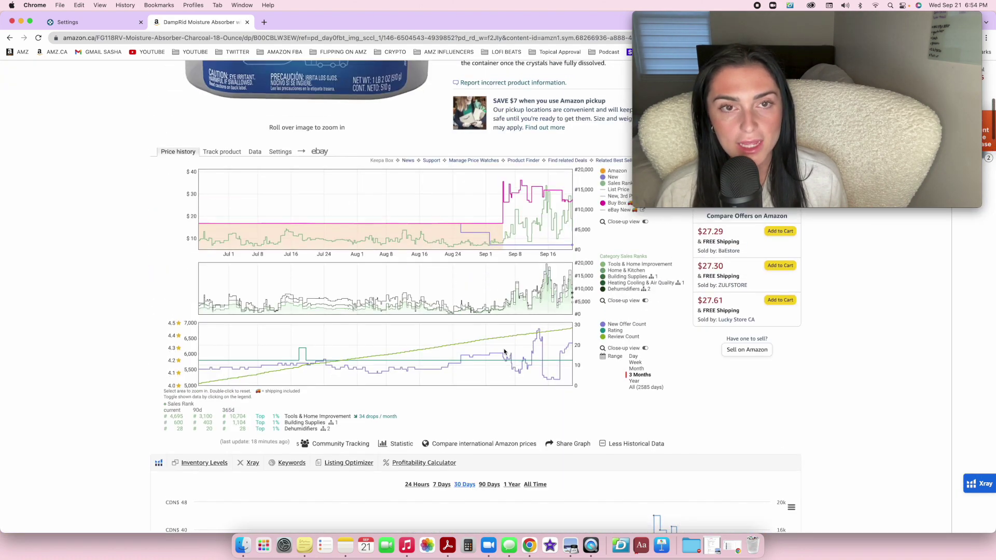
scroll(541, 355, up, 1)
mouse_move(605, 254)
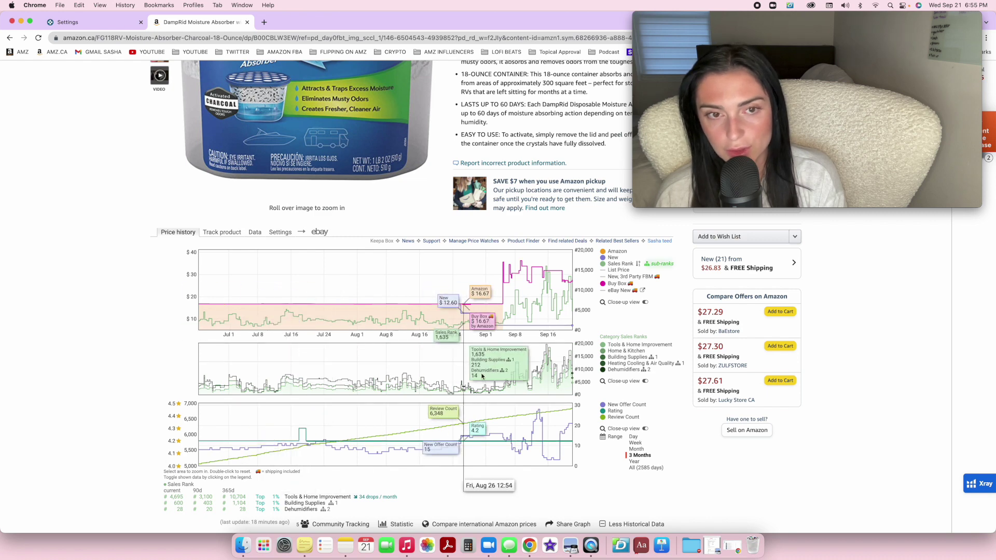
- Cycle the charcoal listing's Keepa range through Year and Month, settling on 3 Months
click(634, 462)
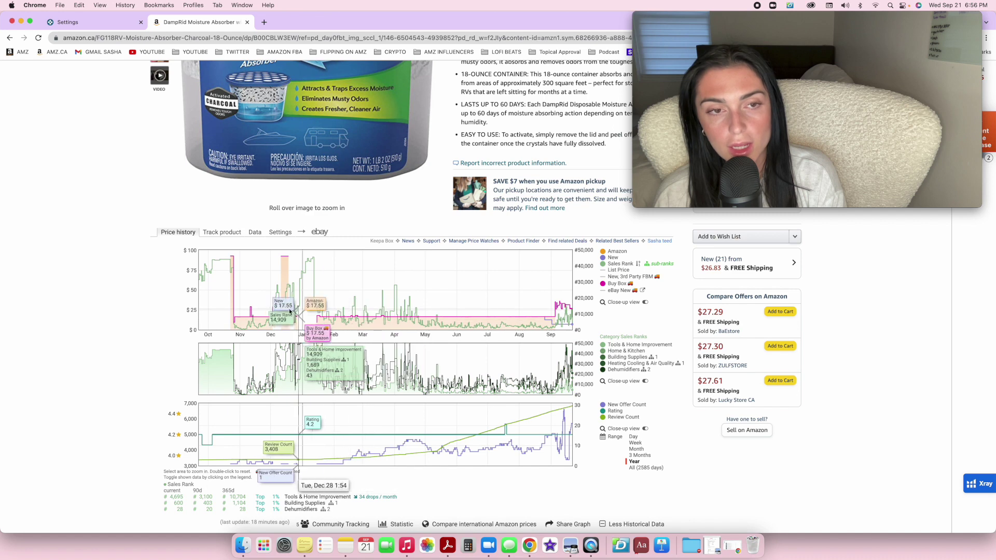
click(640, 450)
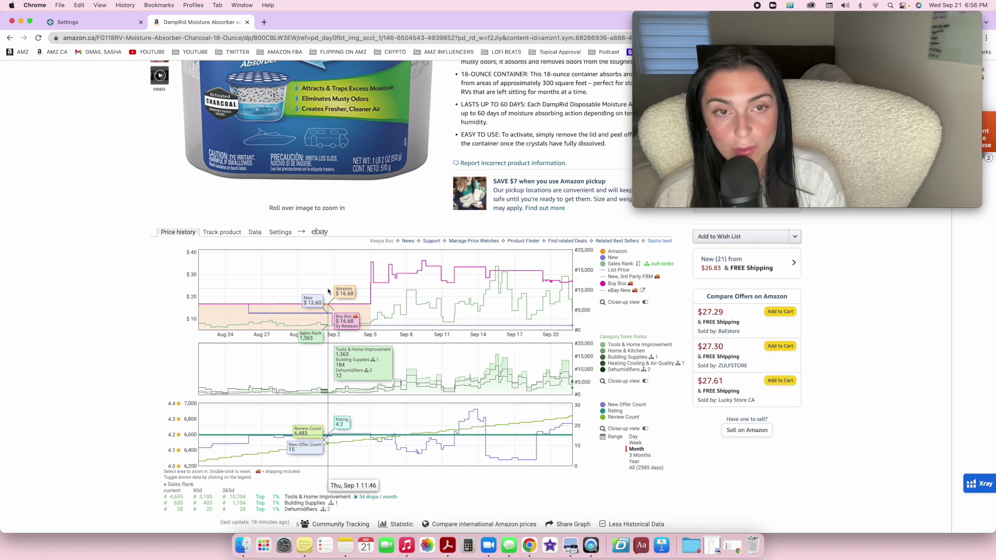
click(635, 462)
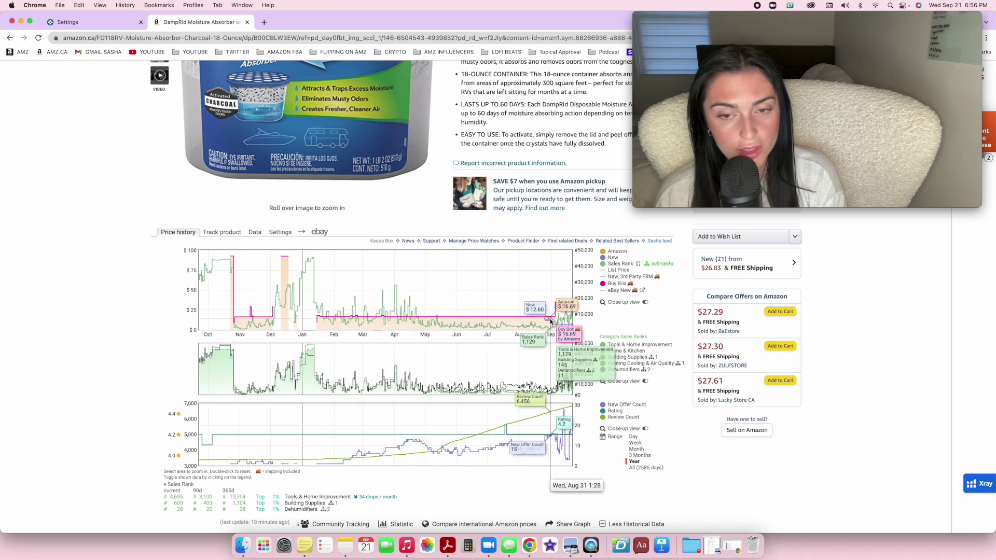
click(640, 456)
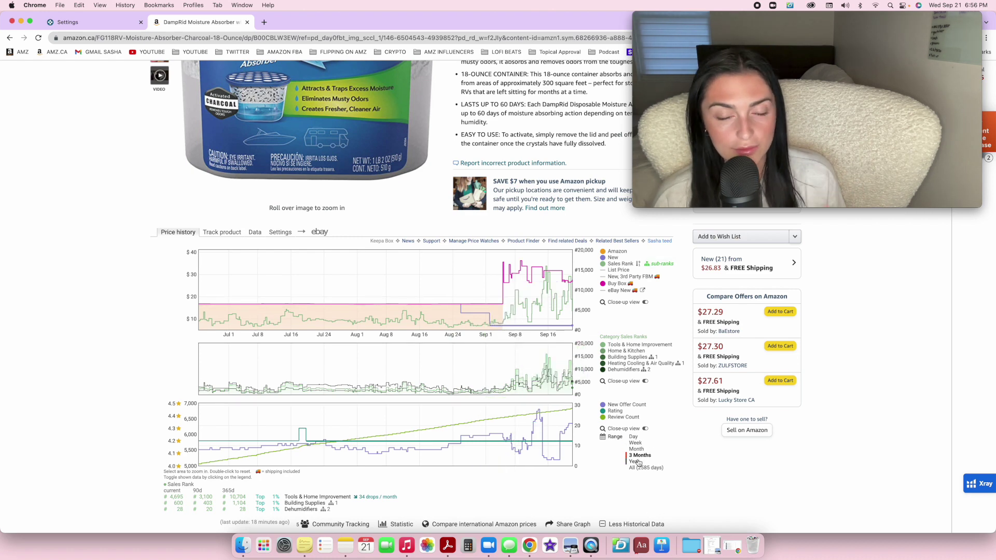
- Show the fragrance-free refill's full 3408-day Keepa history, then narrow it to 3 Months
scroll(639, 463, down, 1)
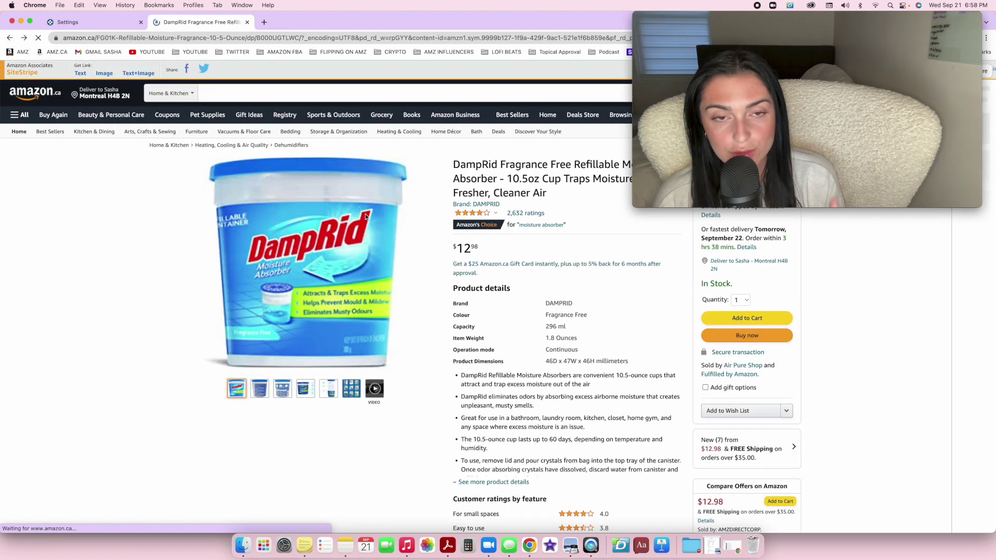
scroll(417, 285, down, 10)
scroll(417, 285, up, 10)
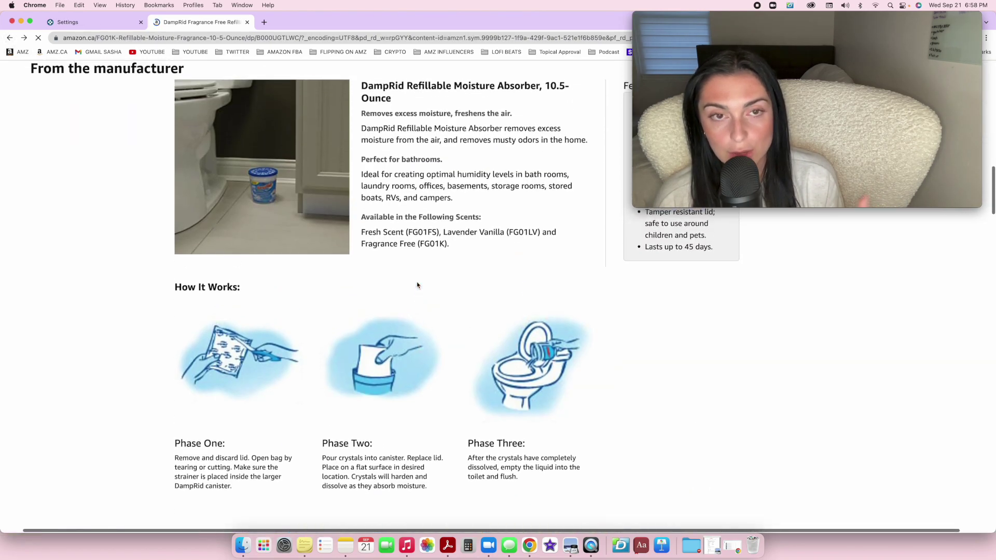
scroll(417, 285, up, 15)
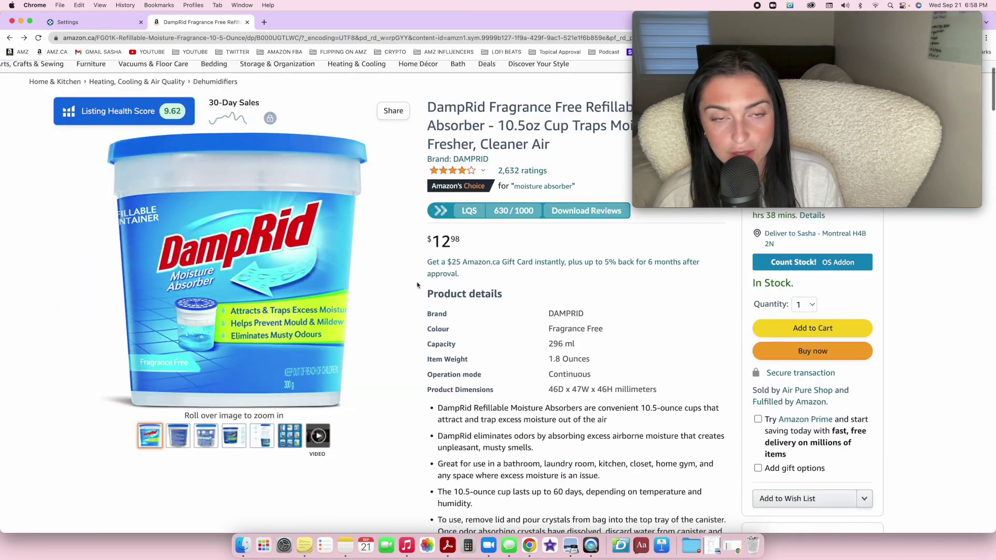
scroll(417, 284, down, 6)
scroll(417, 285, up, 2)
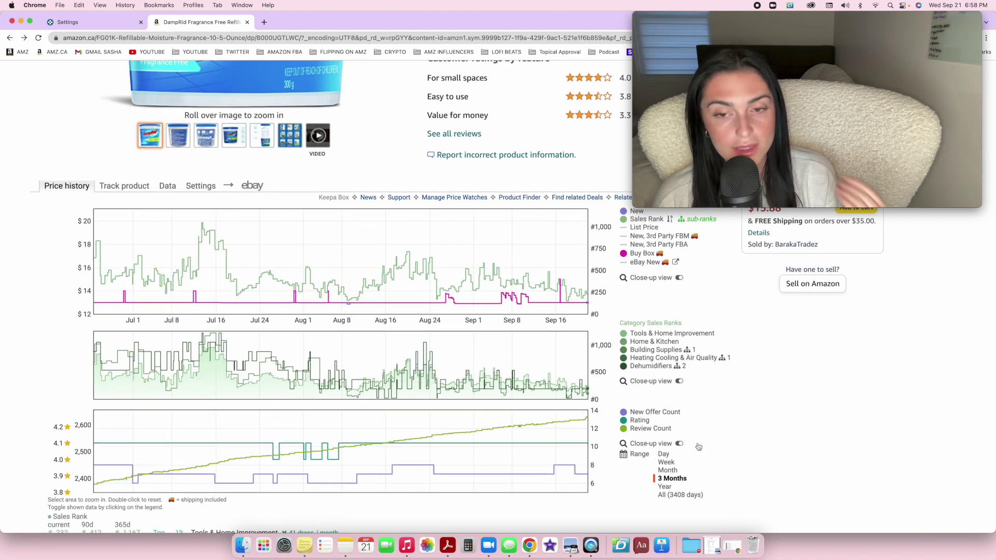
click(673, 496)
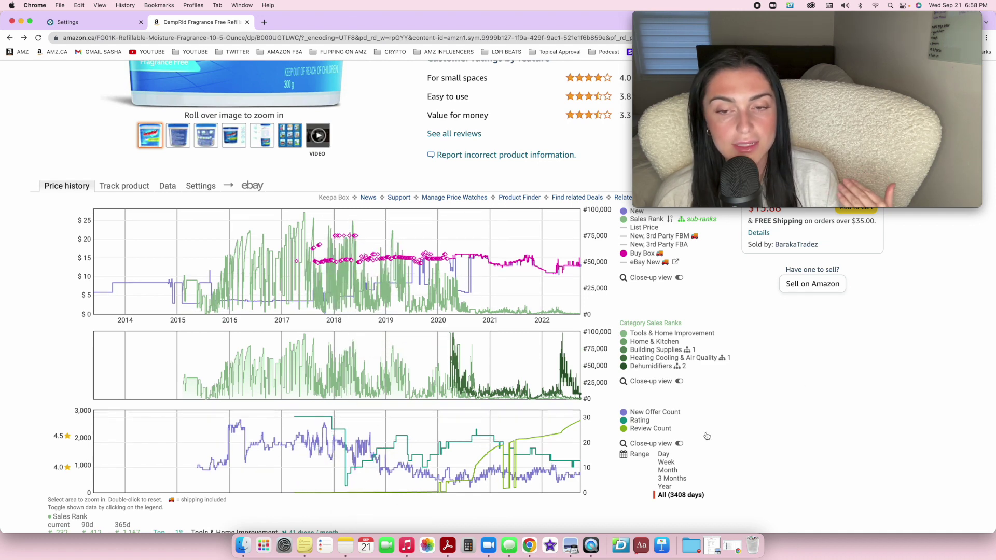
click(672, 478)
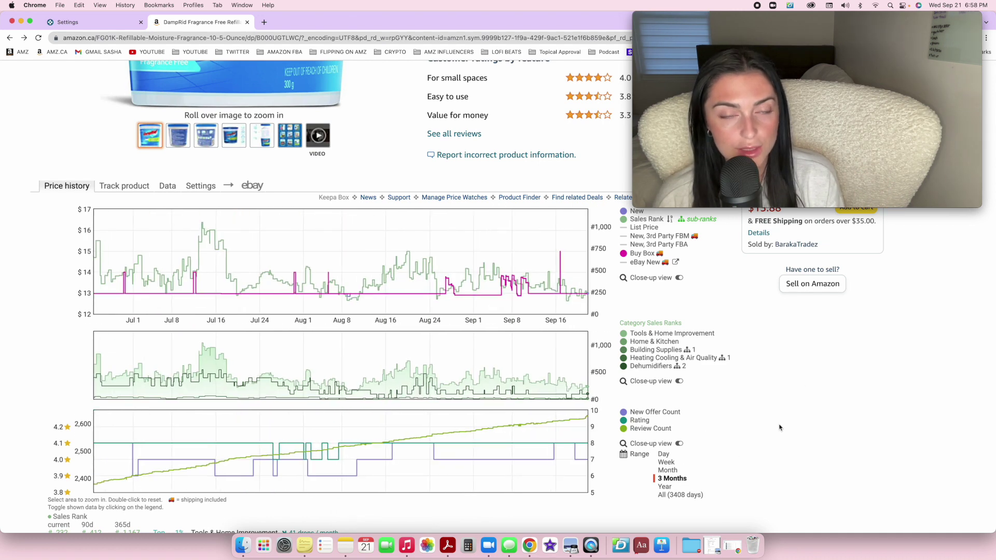